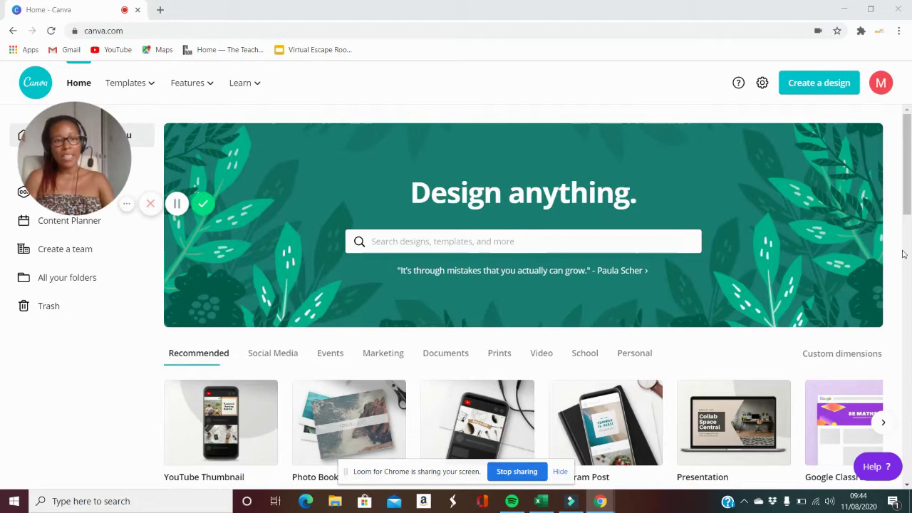
Step: Create a blank YouTube Thumbnail design from the Create a design list
left_click(808, 86)
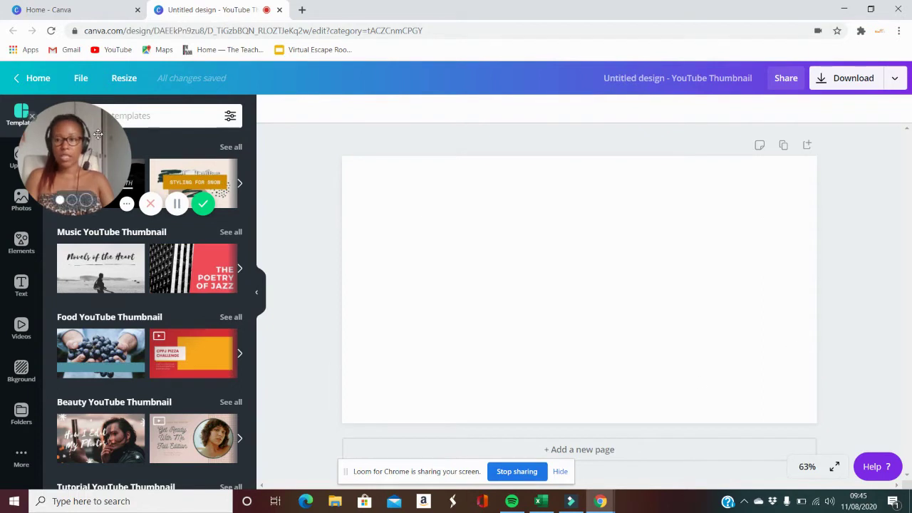
left_click_drag(97, 134, 815, 92)
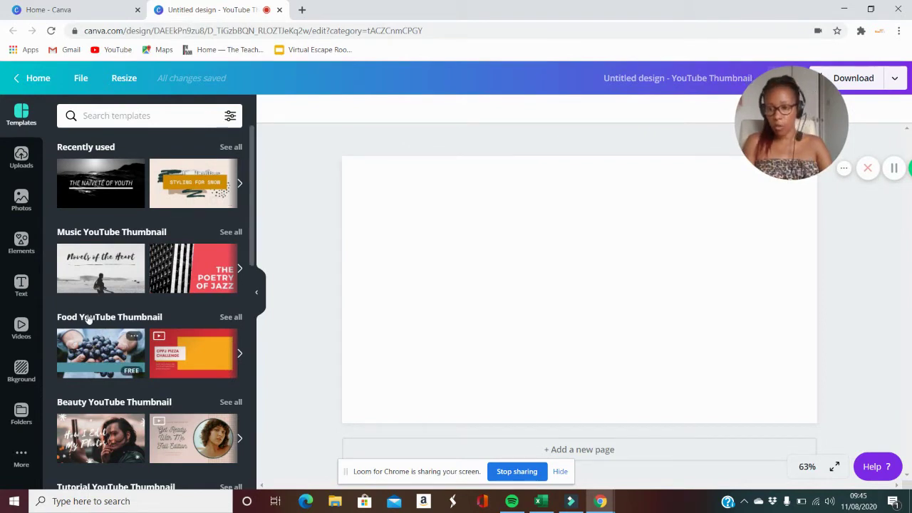
scroll(96, 306, "down", 2)
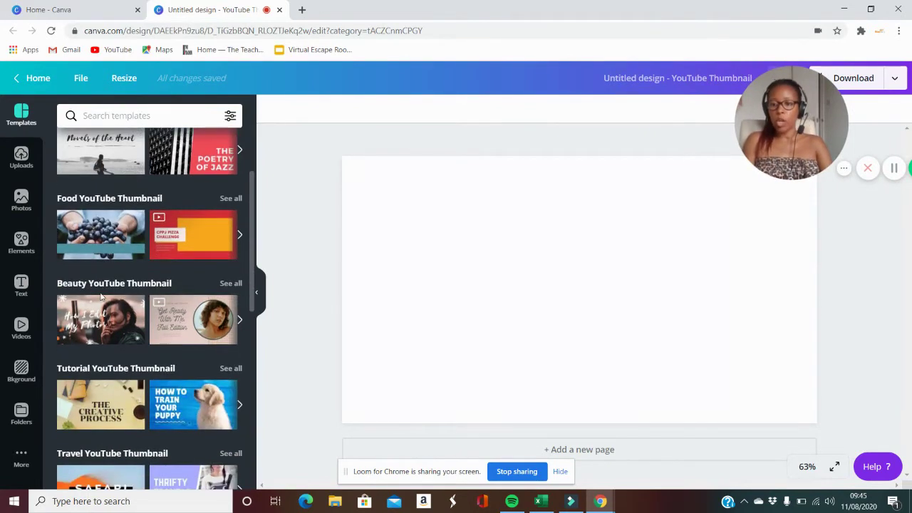
scroll(98, 306, "up", 2)
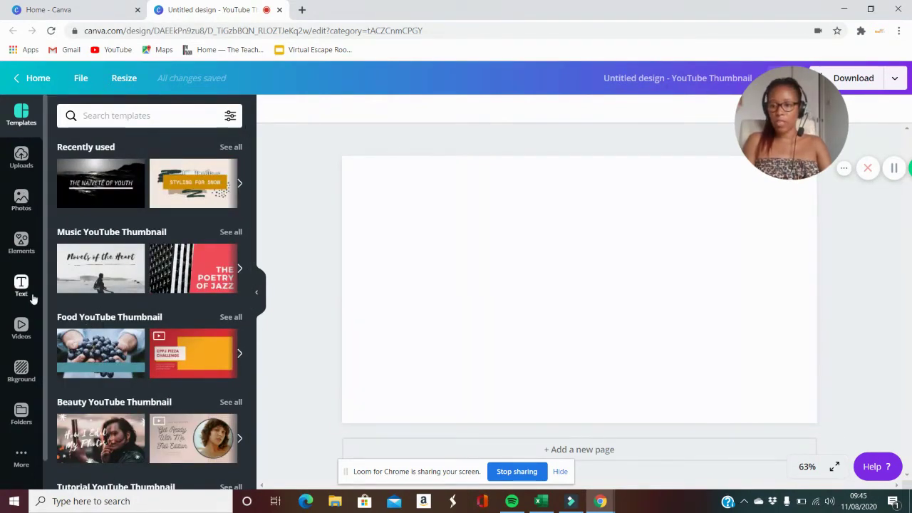
Step: Apply the pink clouds sky image as the thumbnail's background
left_click(21, 369)
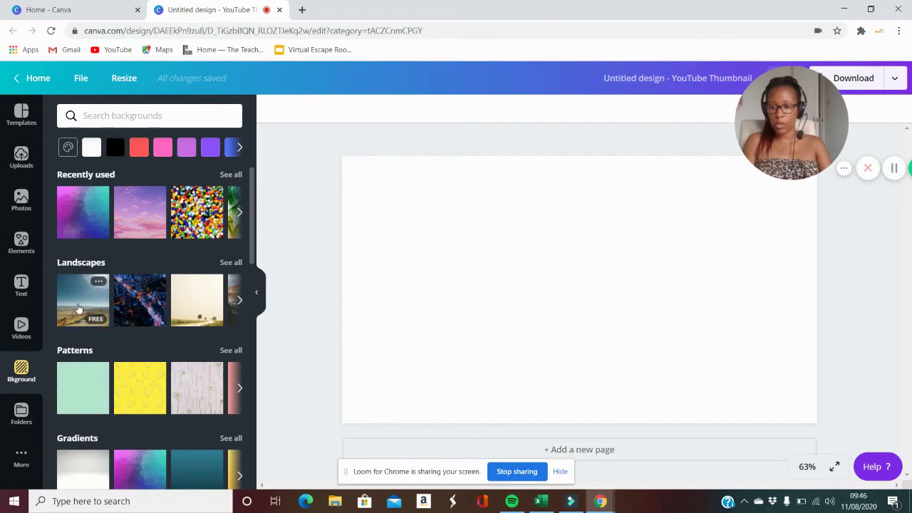
left_click(127, 224)
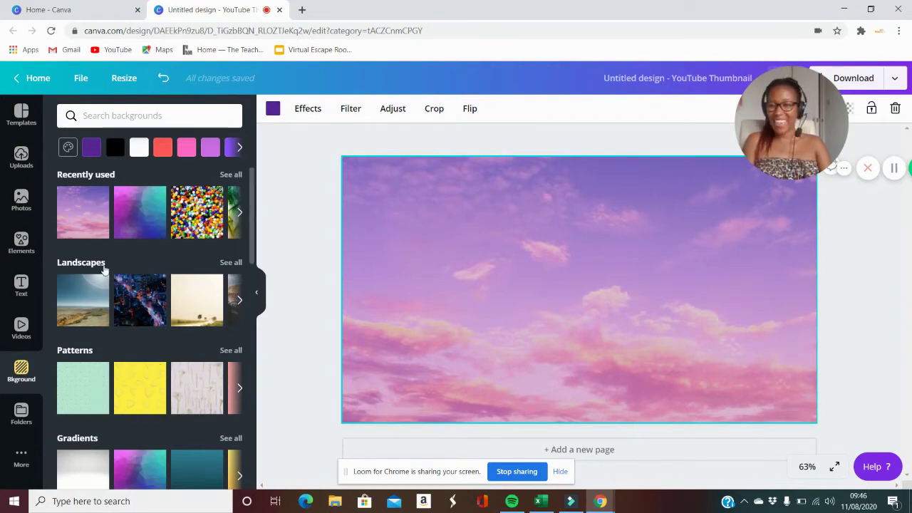
left_click(21, 240)
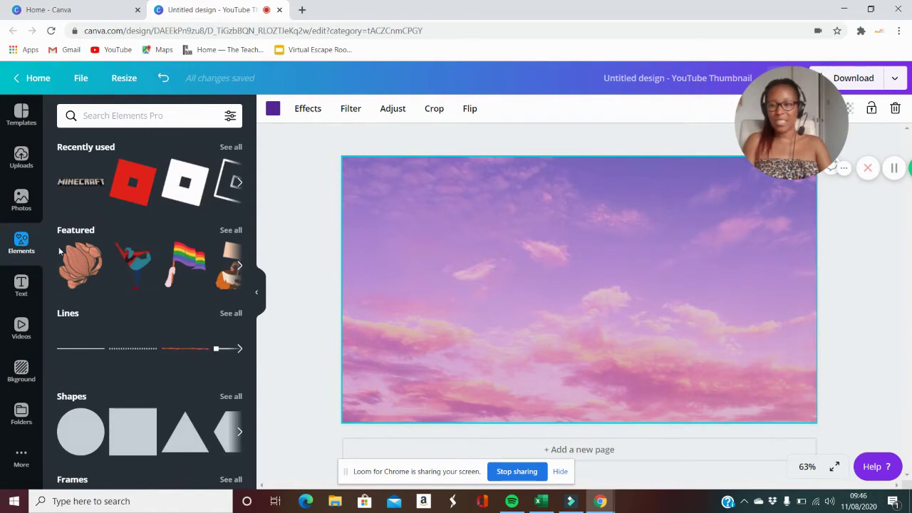
Step: Filter element results to static graphics and delete the animated smiling ice-cream sticker
scroll(86, 304, "down", 1)
scroll(86, 305, "down", 3)
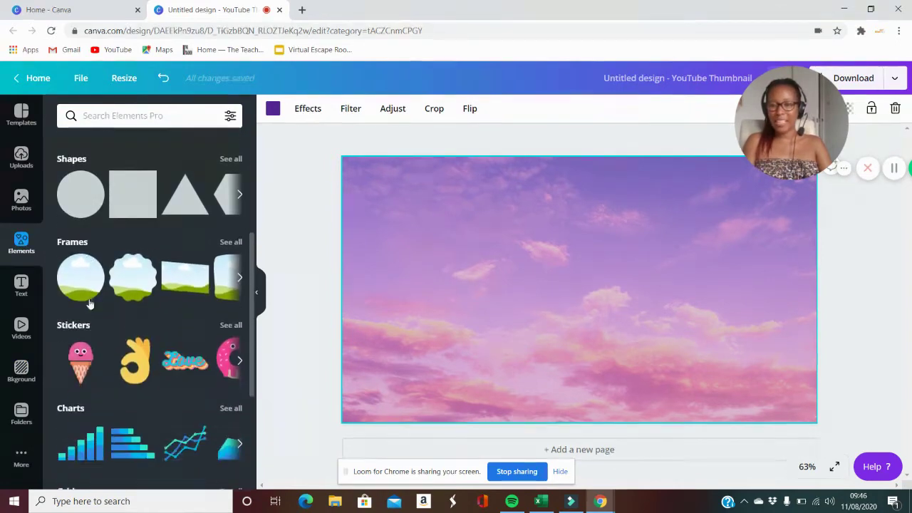
scroll(82, 303, "down", 1)
left_click(81, 301)
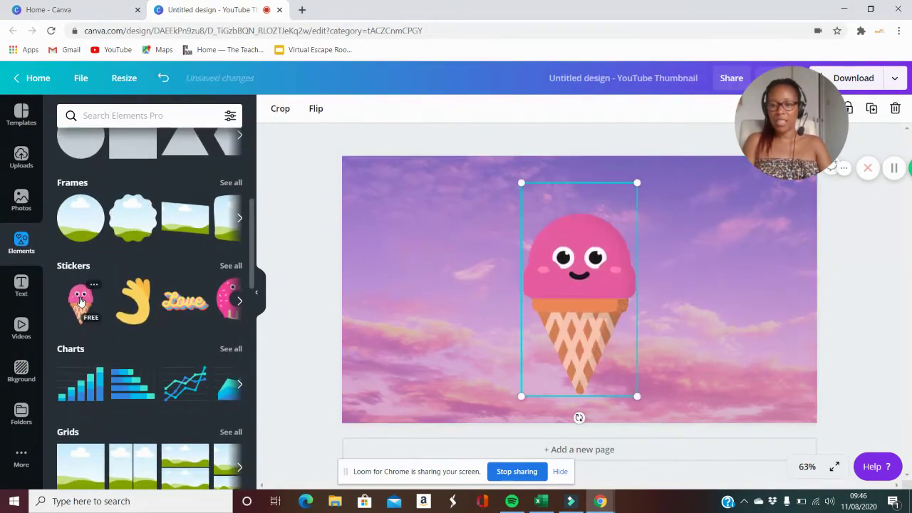
left_click_drag(604, 279, 462, 286)
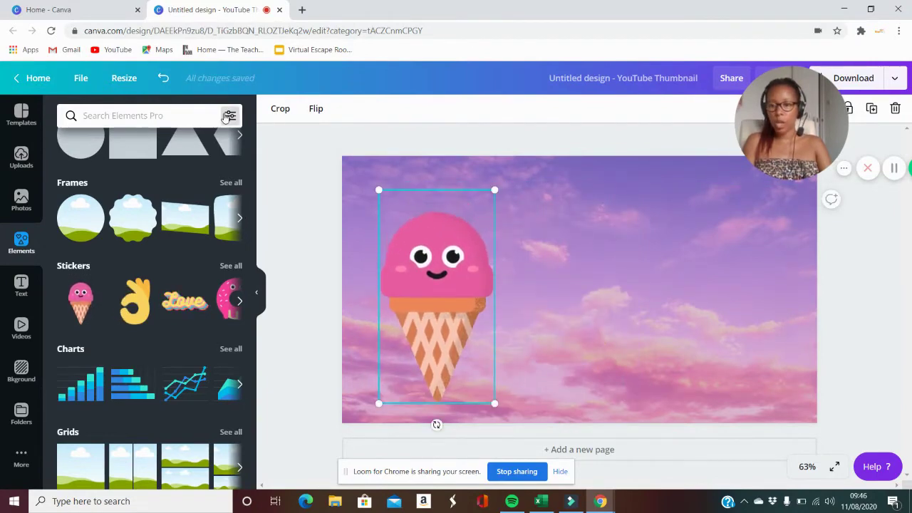
left_click(230, 115)
left_click(77, 246)
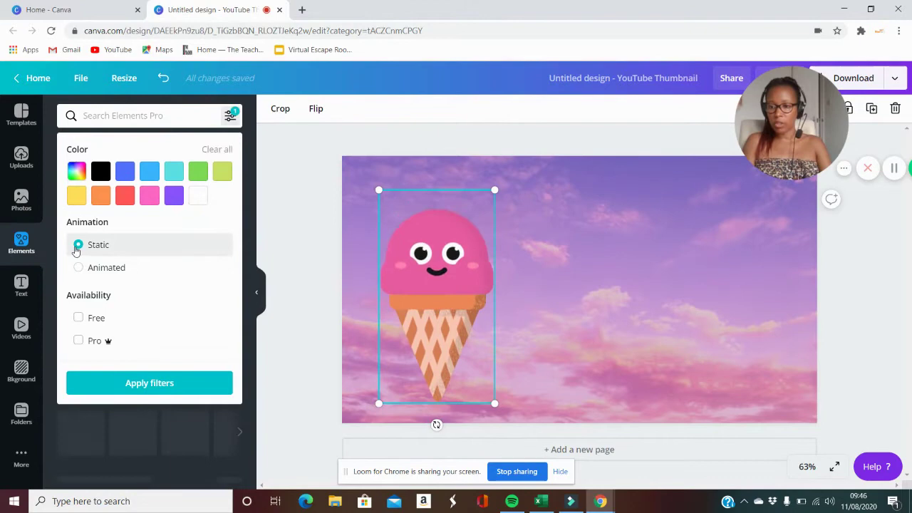
left_click(161, 384)
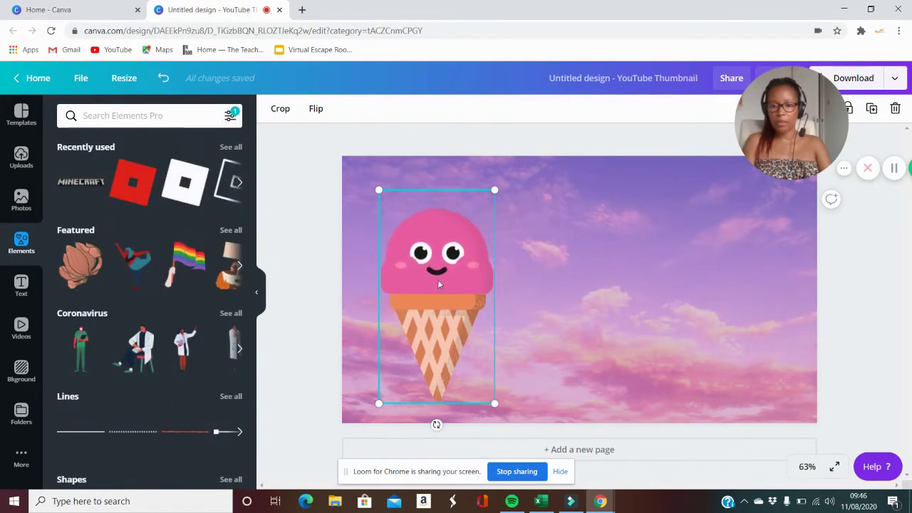
right_click(443, 269)
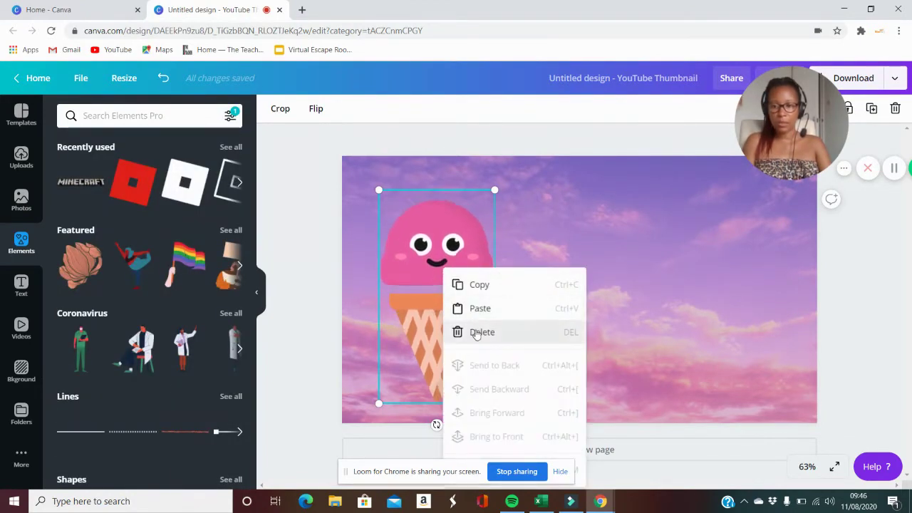
left_click(479, 331)
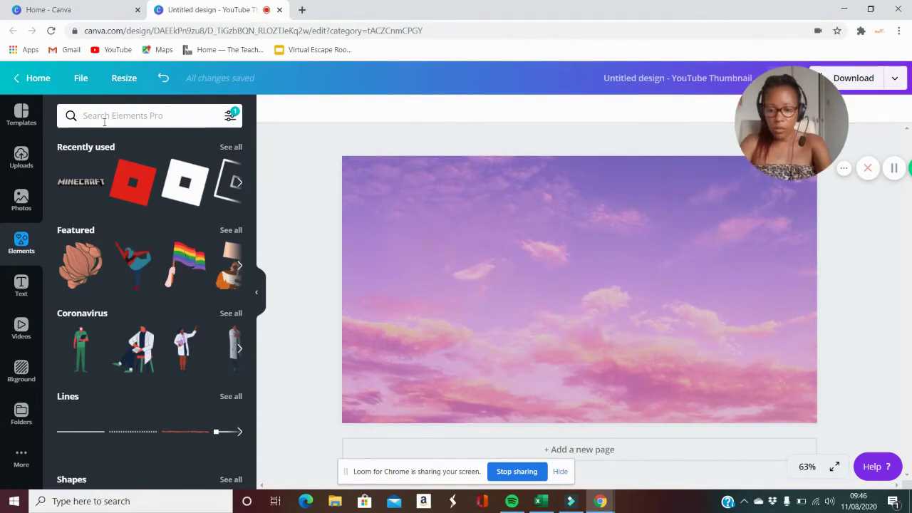
Step: Search 'ice' and place an enlarged pink-drip ice-cream cone near the centre
type("icecream")
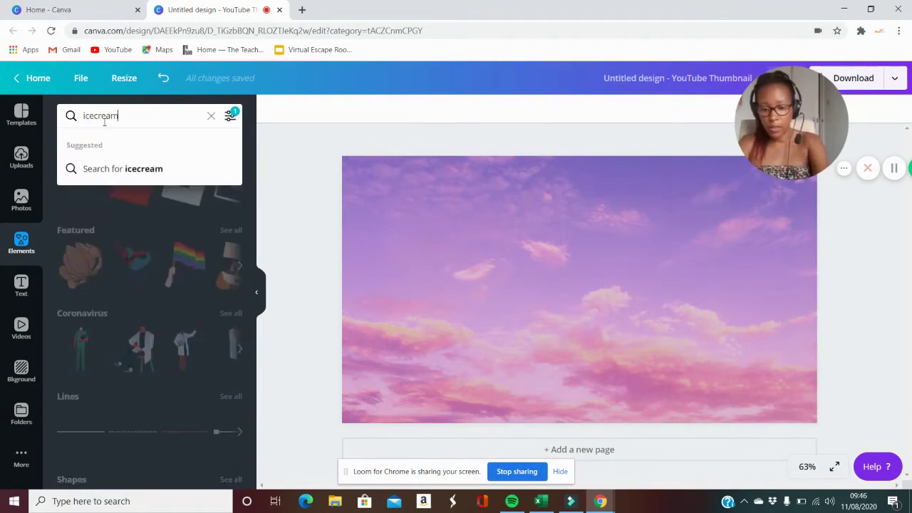
key("Return")
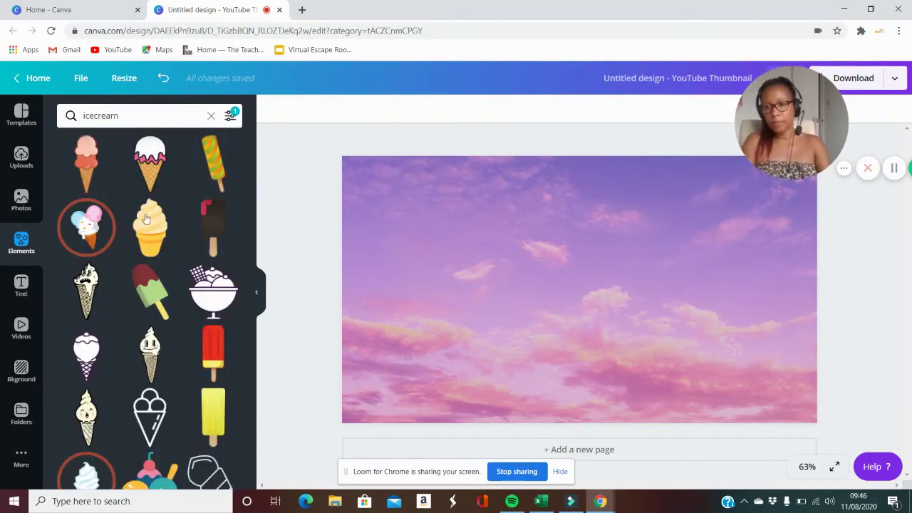
left_click_drag(148, 165, 417, 336)
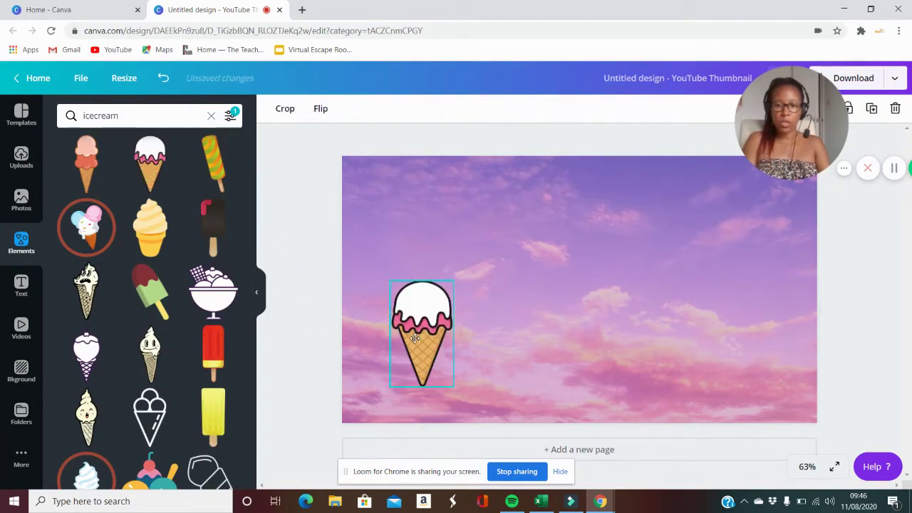
left_click_drag(453, 282, 471, 258)
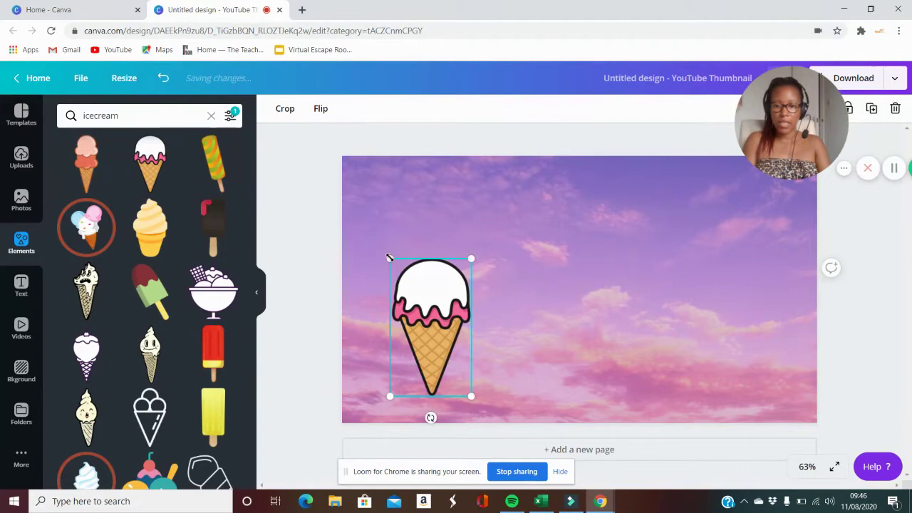
left_click_drag(387, 257, 382, 244)
left_click_drag(410, 294, 513, 299)
left_click_drag(512, 330, 521, 326)
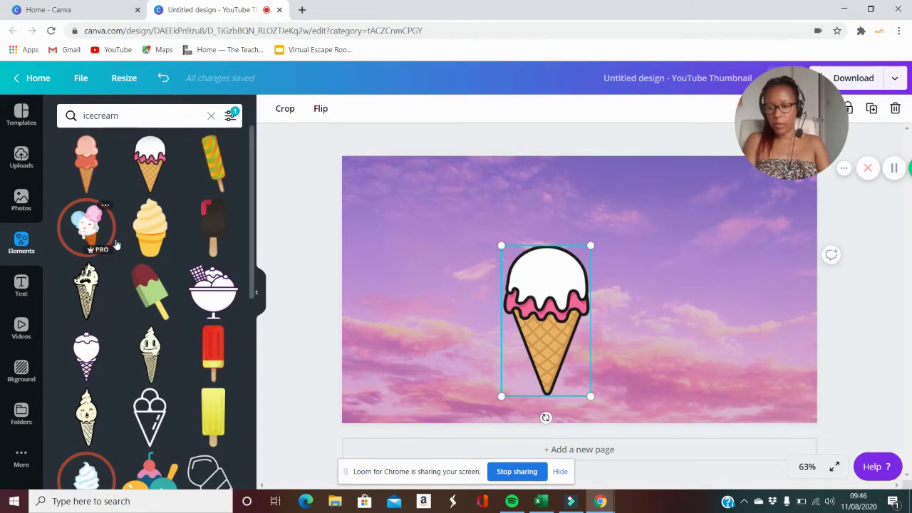
Step: Add the ice-cream sundae bowl and shrink it beside the cone
scroll(185, 378, "down", 1)
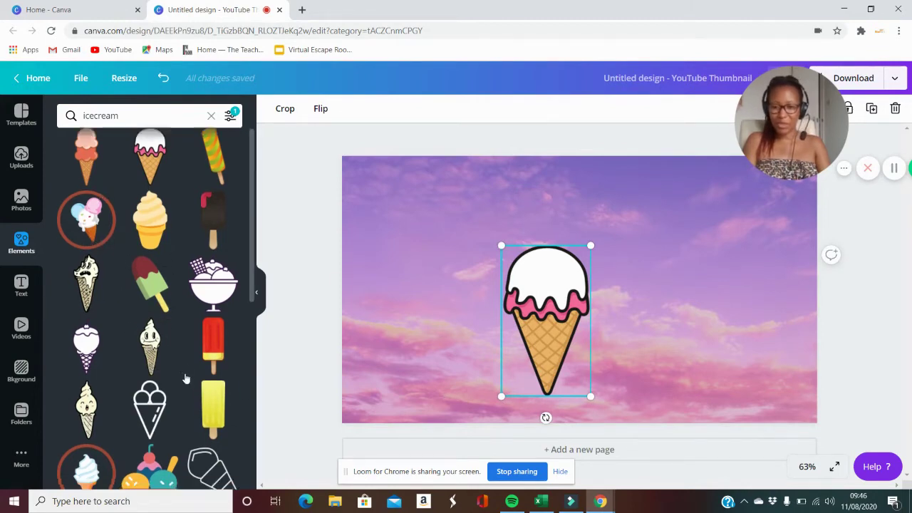
scroll(185, 378, "down", 2)
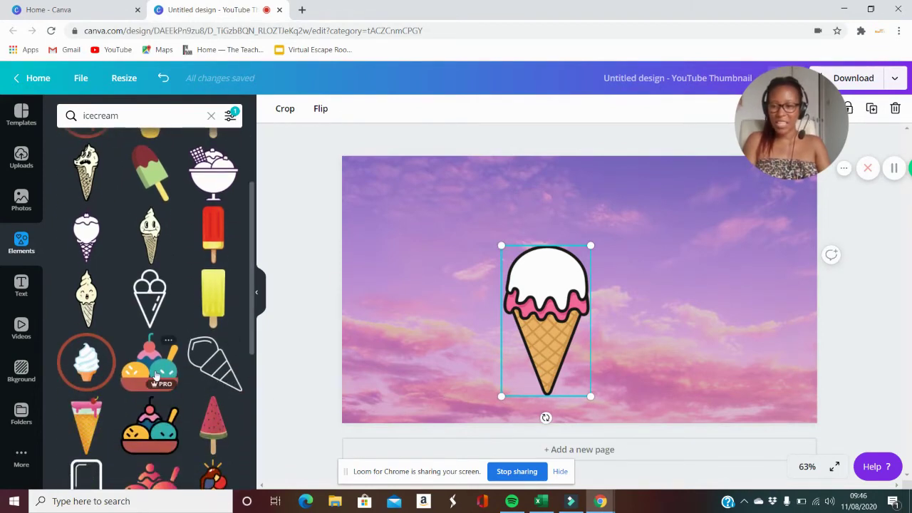
left_click_drag(142, 356, 415, 340)
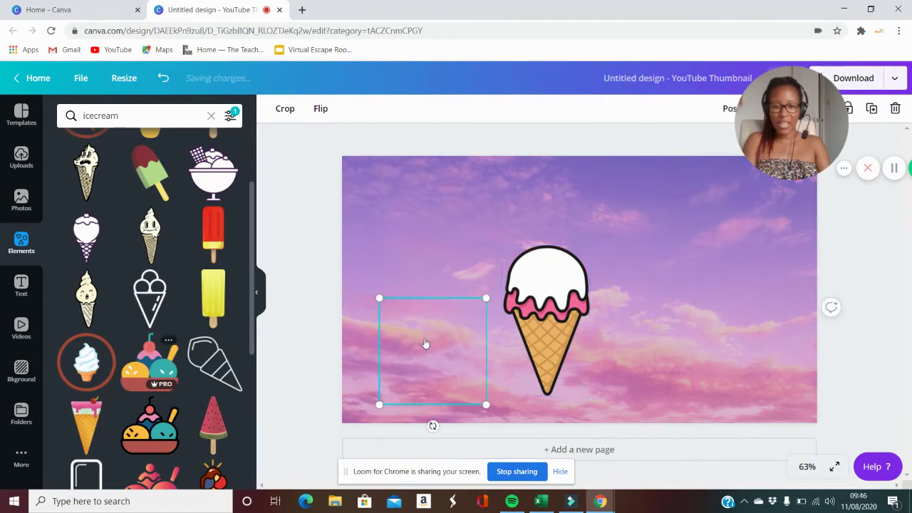
left_click_drag(483, 298, 453, 330)
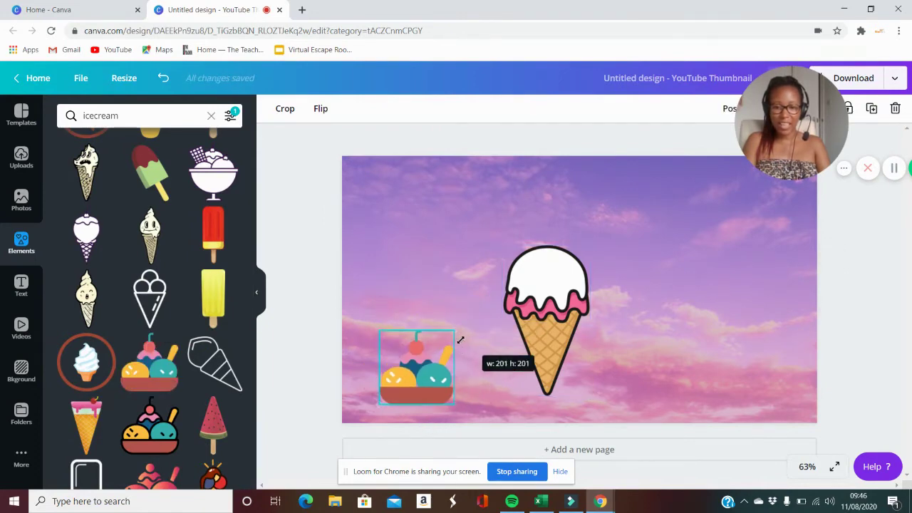
left_click_drag(537, 326, 517, 336)
Step: Add a sauce-topped cone, shrink the cones, and group the pink cone beside the white one
scroll(174, 305, "down", 3)
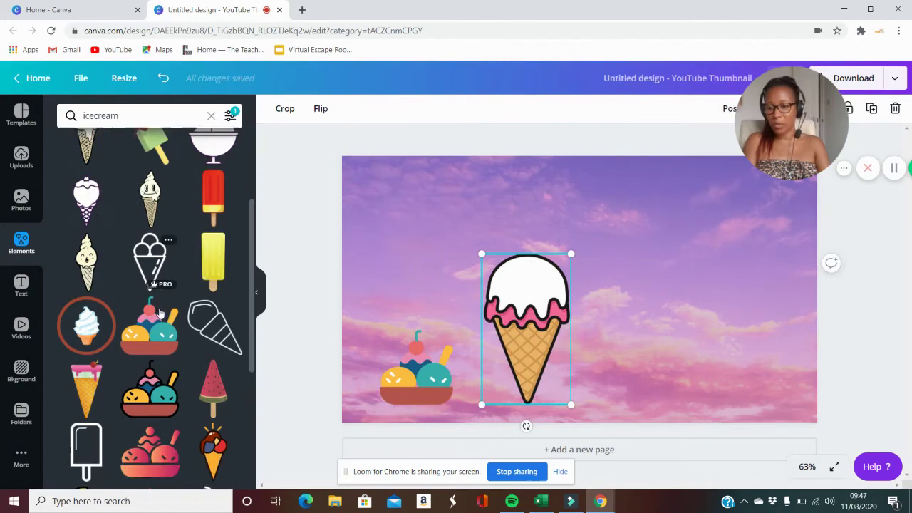
left_click_drag(92, 321, 616, 339)
left_click_drag(632, 305, 587, 327)
left_click_drag(608, 368, 632, 353)
left_click(549, 273)
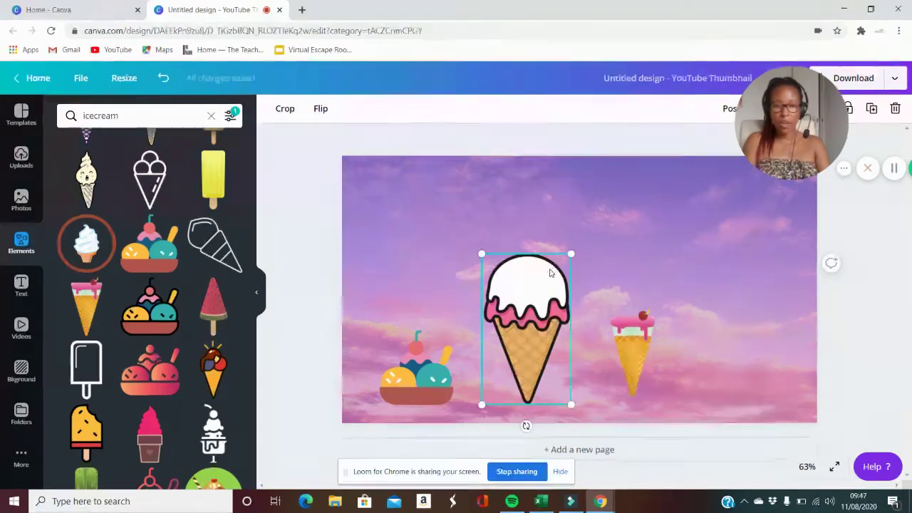
left_click_drag(570, 253, 527, 327)
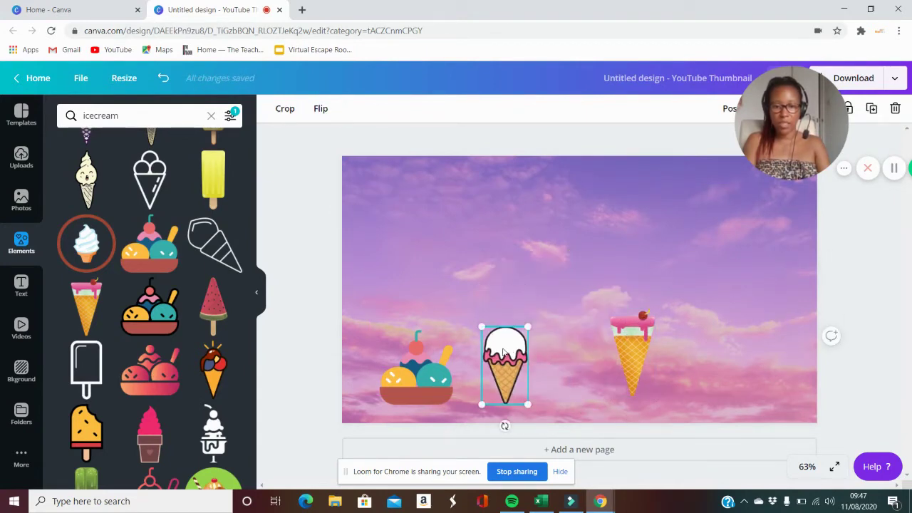
left_click(641, 342)
left_click_drag(641, 342, 467, 325)
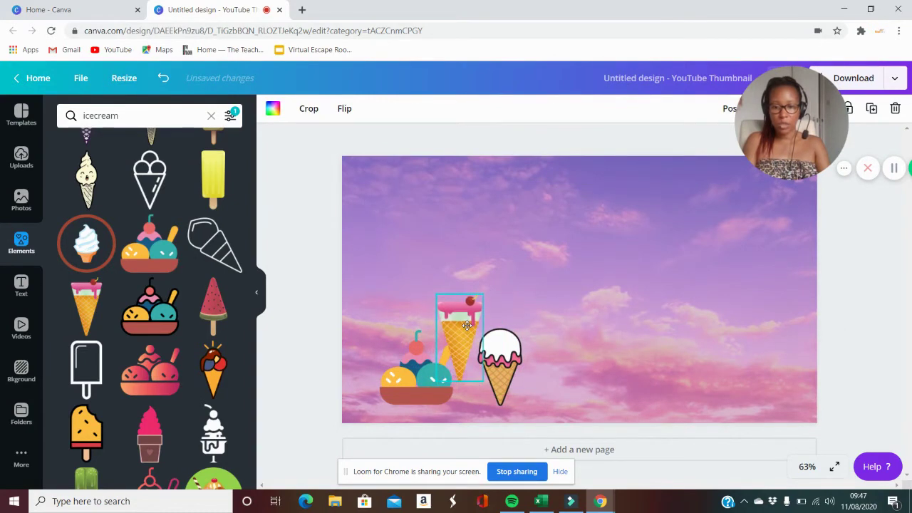
Step: Search 'rainbow' and add the pink arch and swirl rainbows to the thumbnail
left_click(125, 115)
type("rain")
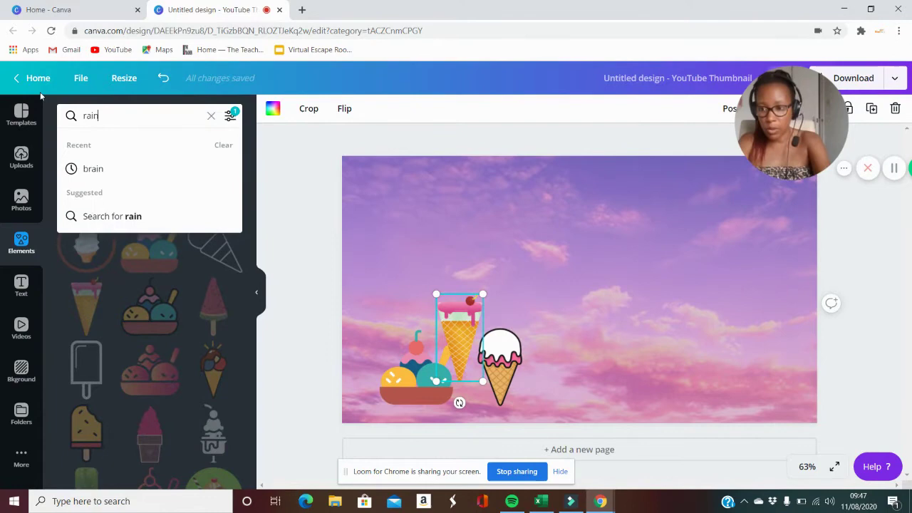
type("bow")
key("Return")
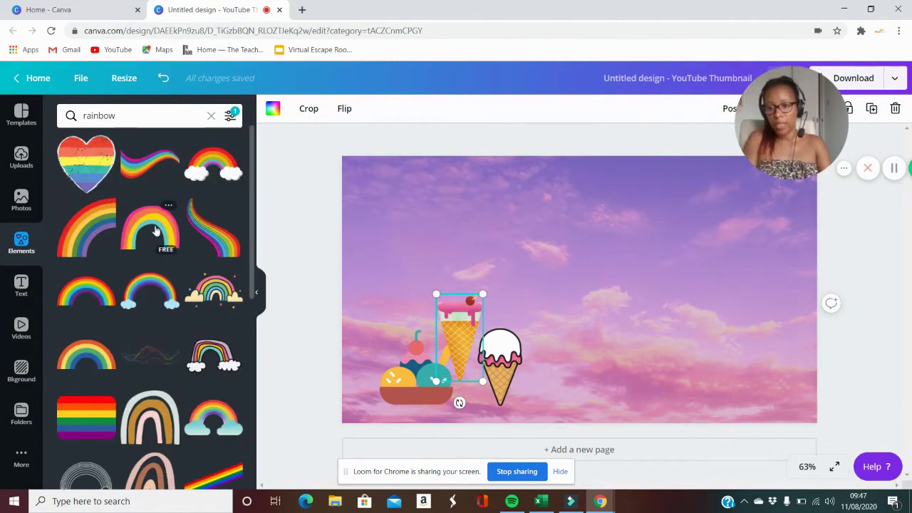
left_click(154, 232)
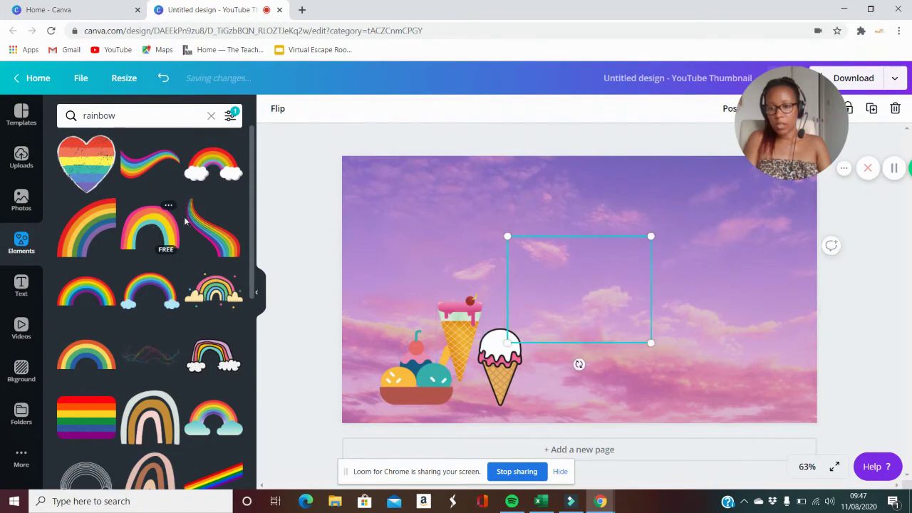
left_click_drag(207, 228, 433, 217)
left_click_drag(491, 286, 523, 276)
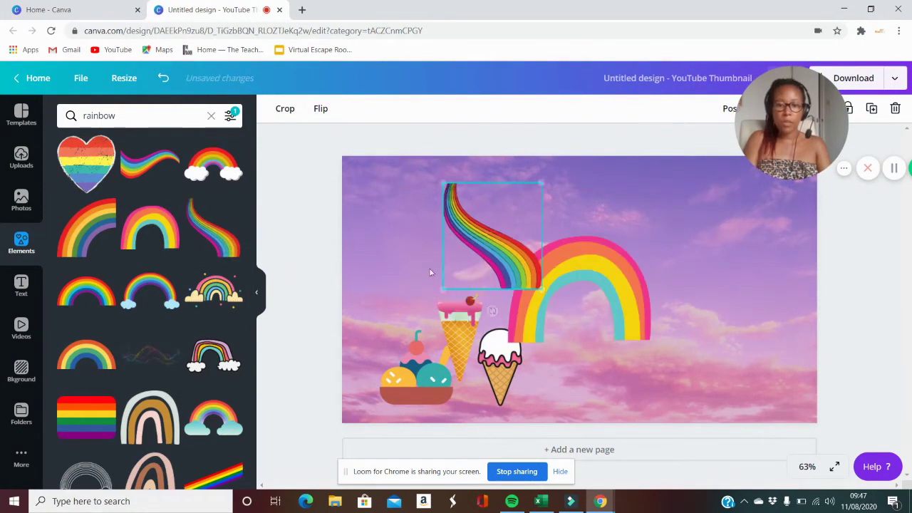
mouse_move(441, 181)
left_mouse_down()
mouse_move(428, 201)
mouse_move(435, 206)
mouse_move(438, 187)
left_mouse_up()
Step: Delete the swirl rainbow, keeping only the pink arch rainbow
key("Delete")
left_click(534, 306)
key("ctrl+z")
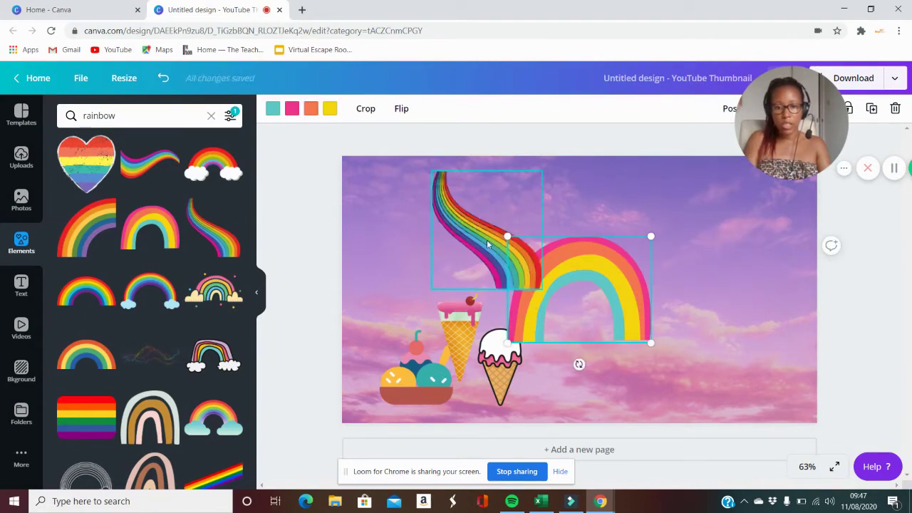
right_click(486, 243)
left_click(528, 305)
Step: Enlarge the pink arch rainbow and position it arching over the ice creams
left_click_drag(534, 281, 406, 245)
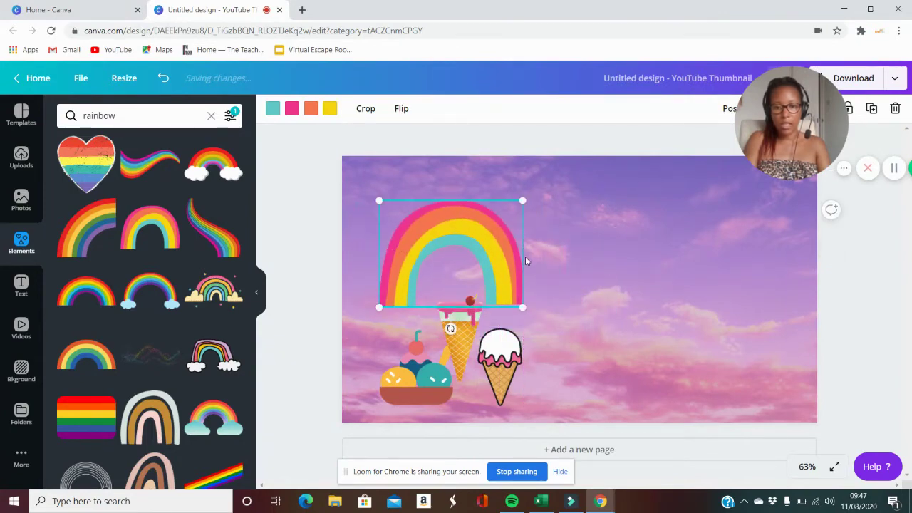
left_click_drag(518, 299, 561, 334)
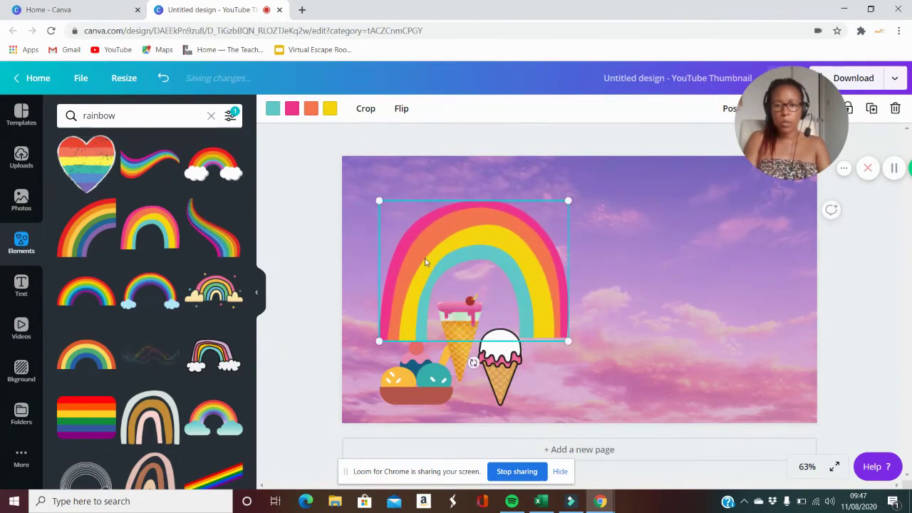
left_click_drag(424, 258, 418, 257)
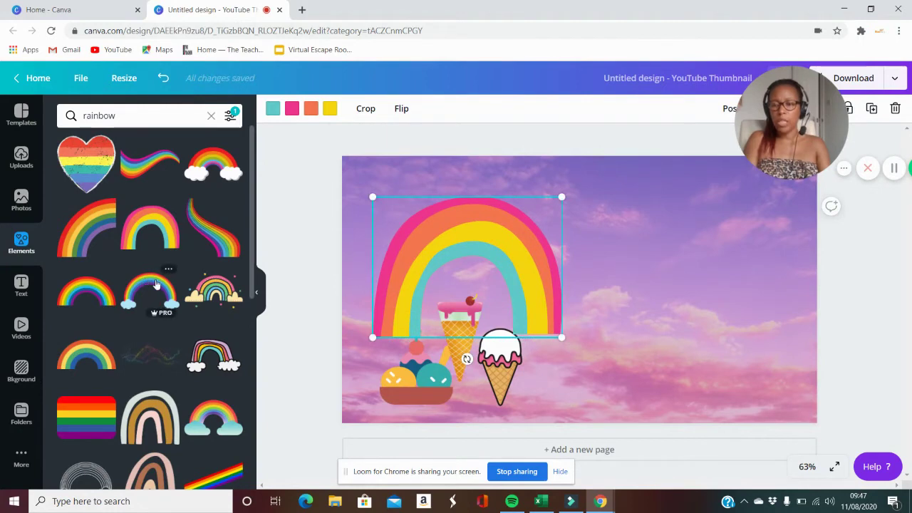
scroll(136, 286, "down", 1)
scroll(118, 284, "up", 1)
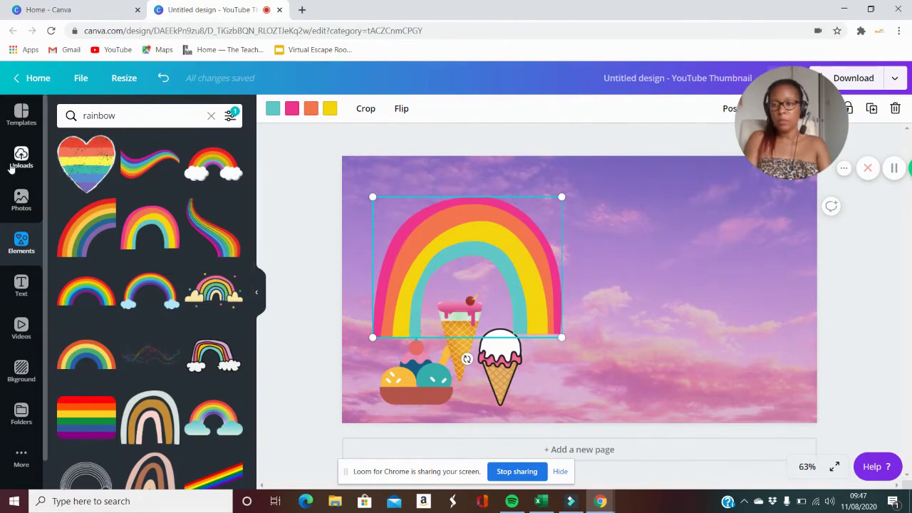
left_click(19, 159)
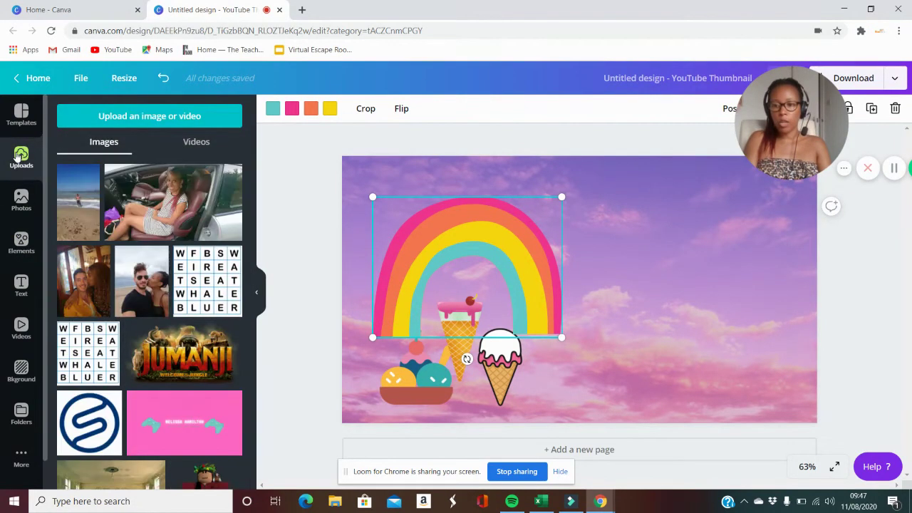
Step: Add the smiling presenter photo from Uploads and place it at the lower right
scroll(80, 215, "down", 4)
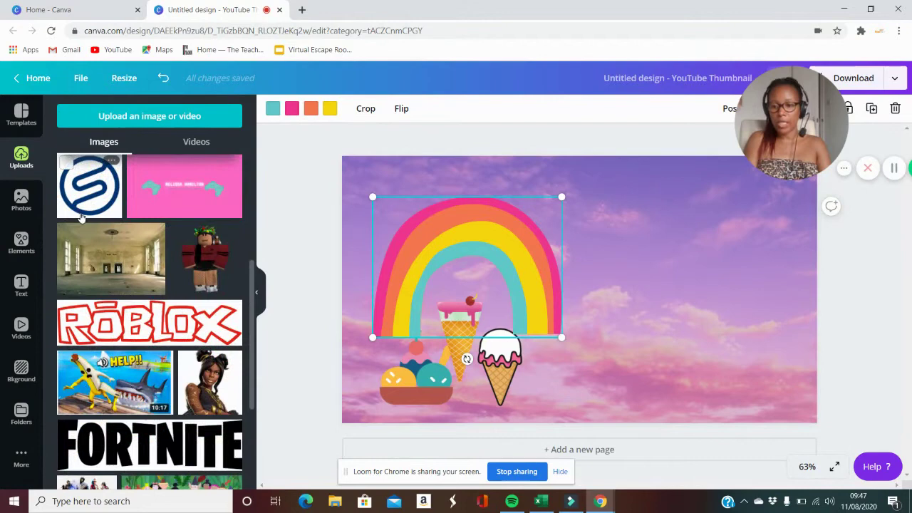
scroll(81, 218, "up", 3)
scroll(82, 220, "down", 3)
scroll(83, 223, "down", 10)
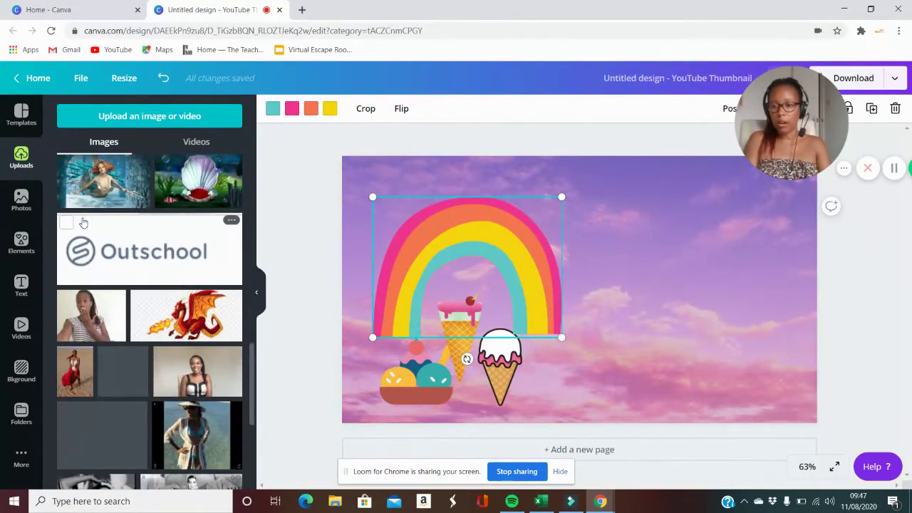
scroll(84, 223, "down", 2)
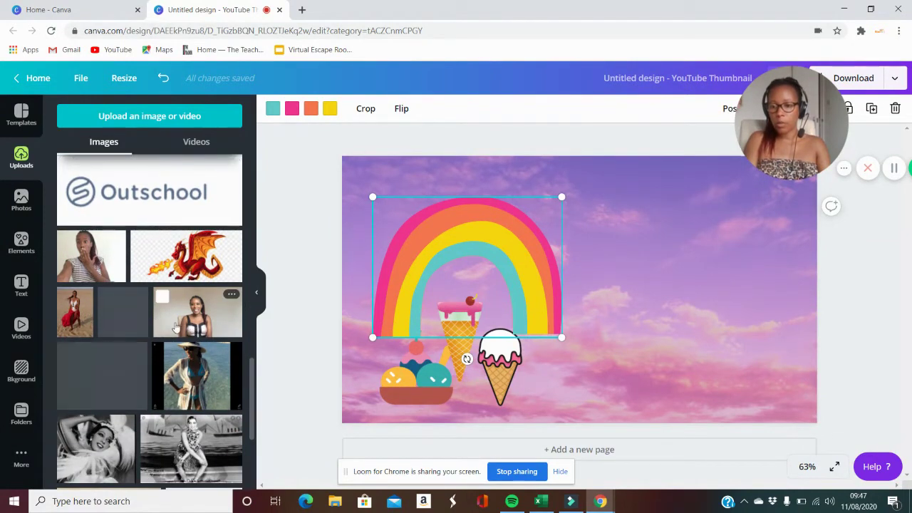
left_click(191, 322)
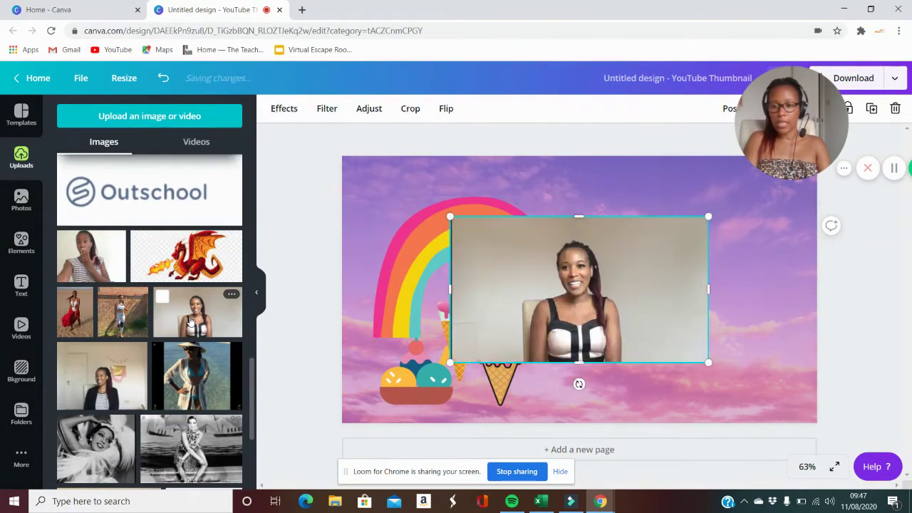
left_click_drag(609, 297, 702, 322)
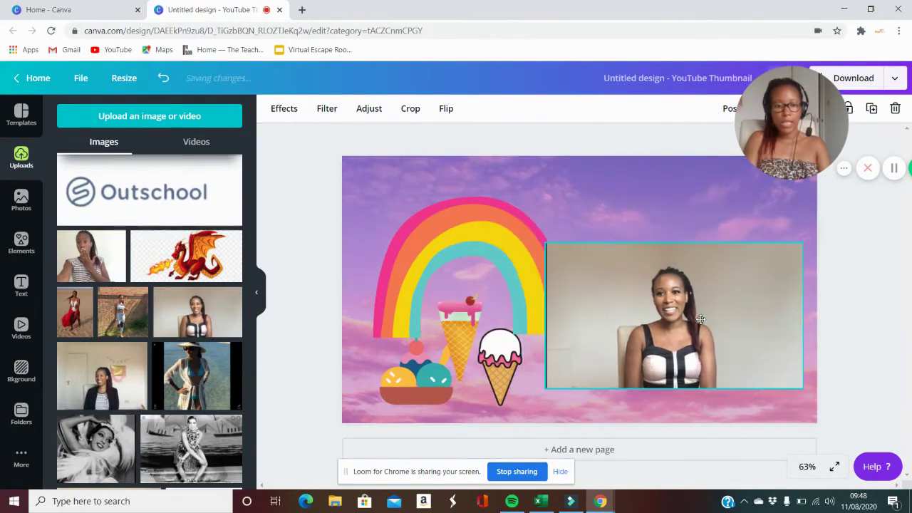
scroll(107, 214, "down", 5)
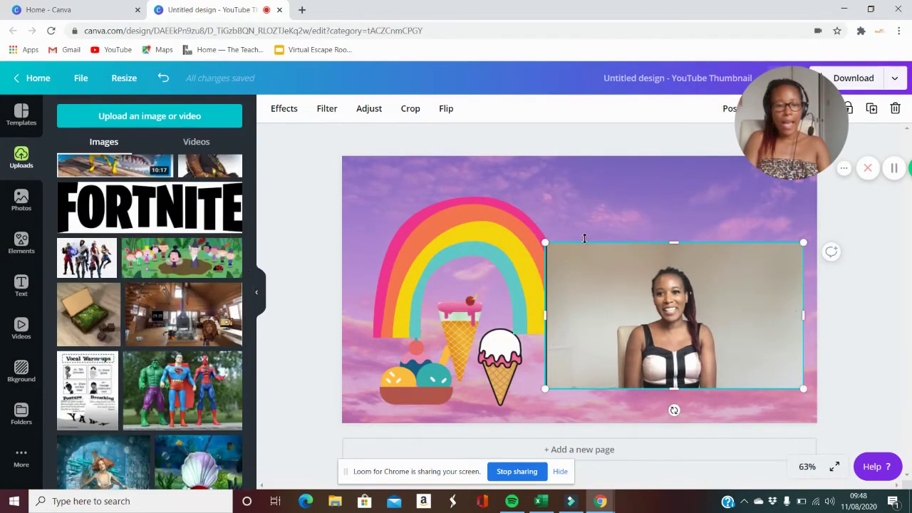
left_click_drag(687, 319, 695, 347)
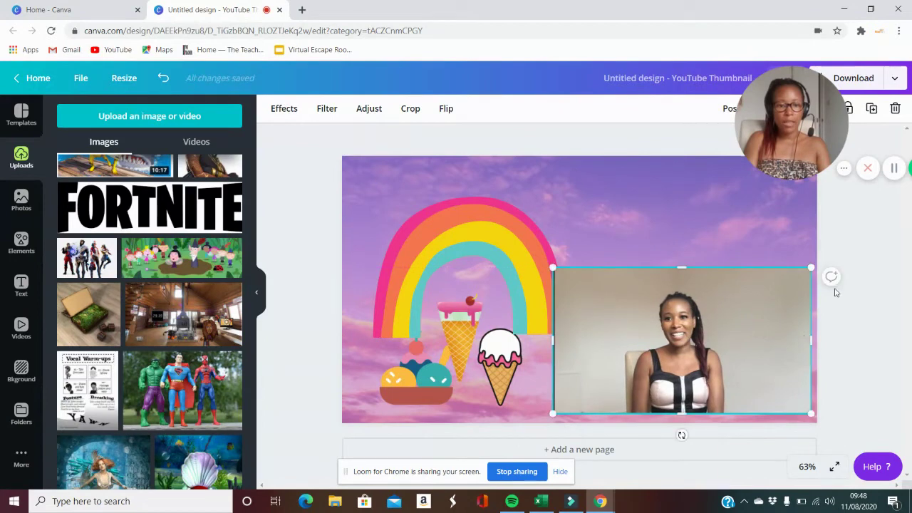
left_click(270, 217)
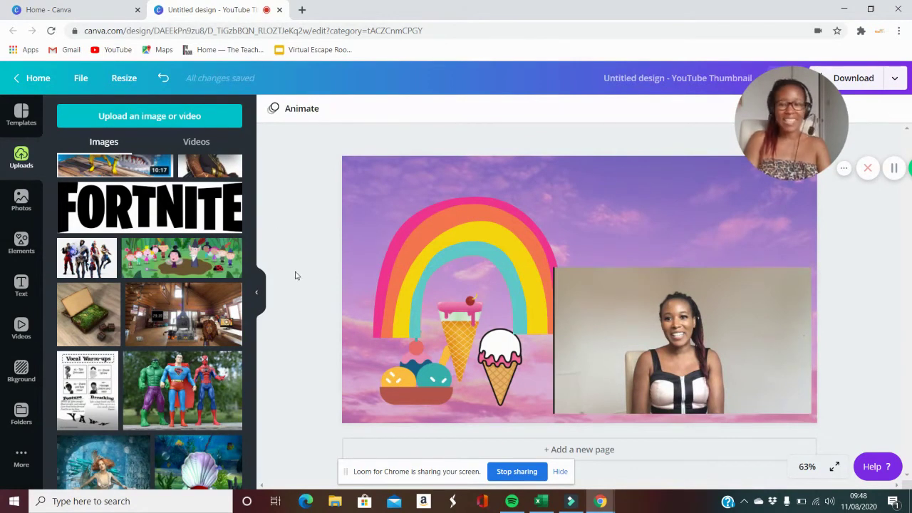
Step: Remove the background from the presenter photo
left_click(635, 328)
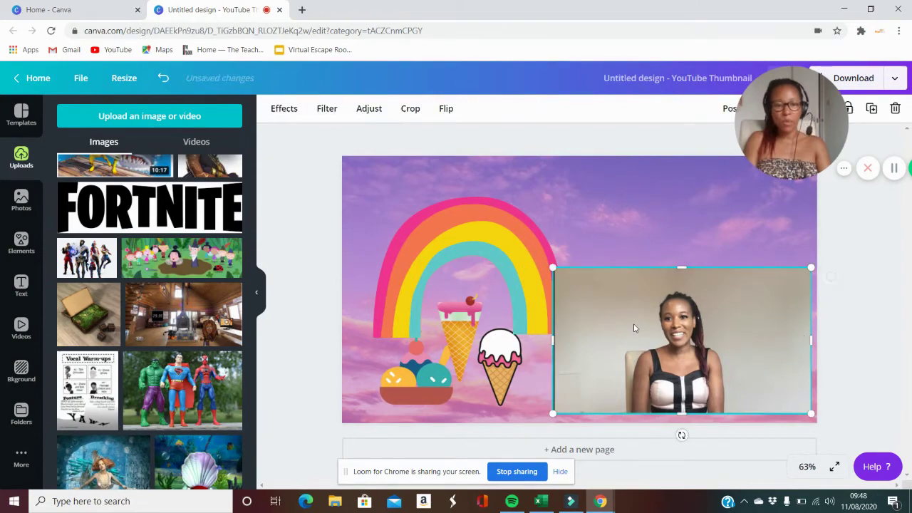
left_click(282, 116)
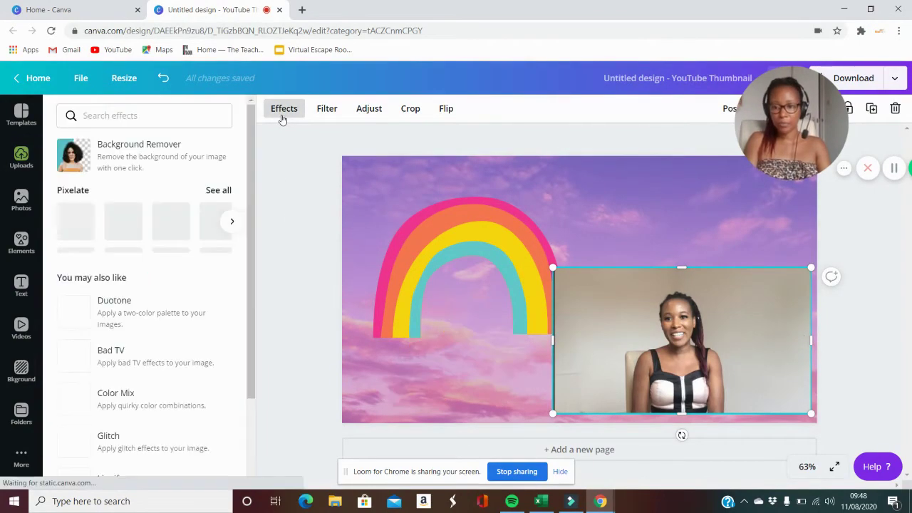
left_click(112, 149)
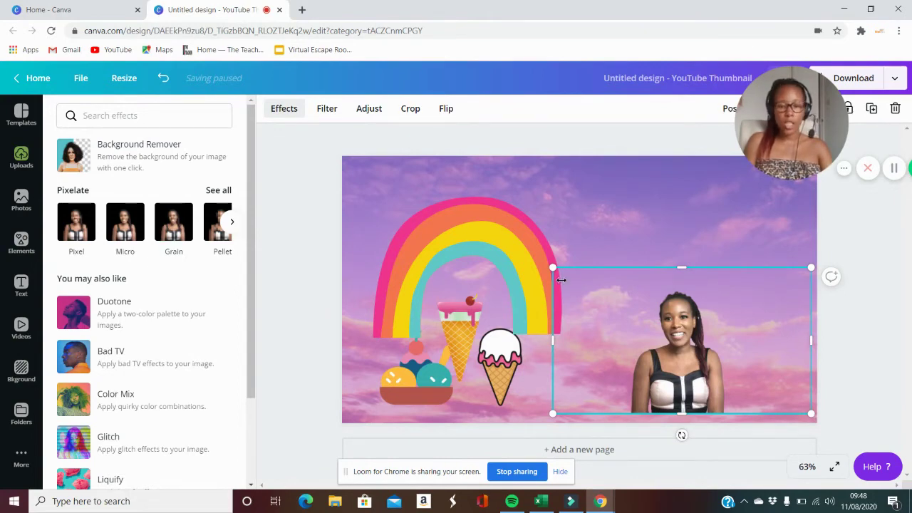
Step: Shrink the cut-out presenter photo and settle it in the lower-right corner
left_click_drag(554, 269, 592, 294)
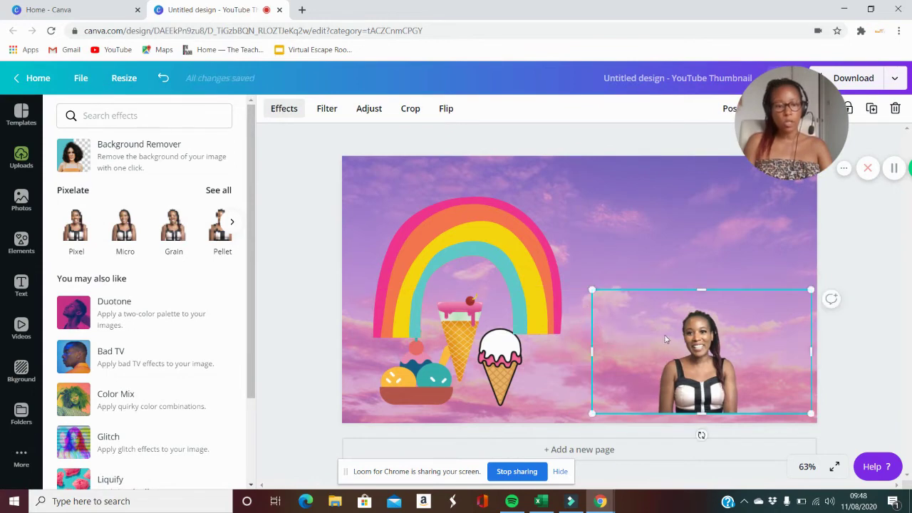
mouse_move(701, 346)
left_mouse_down()
mouse_move(699, 382)
mouse_move(703, 350)
left_mouse_up()
left_click(698, 352)
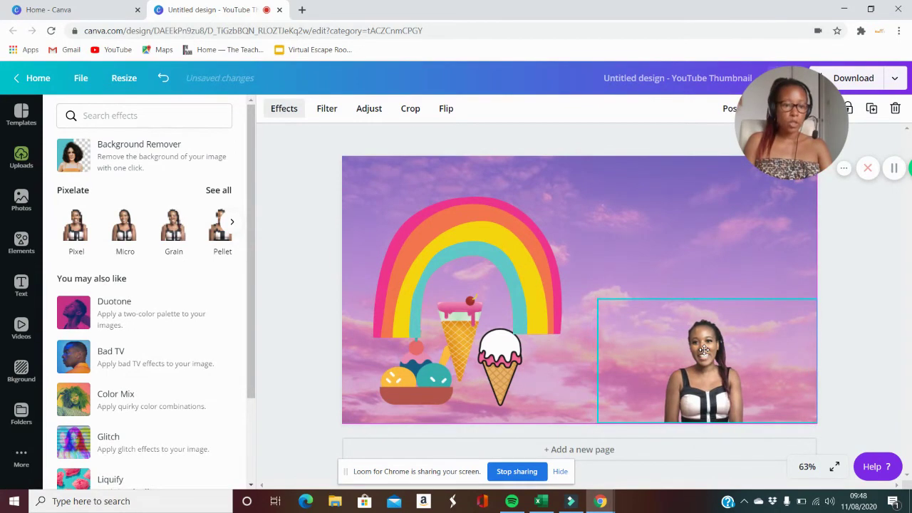
left_click(636, 229)
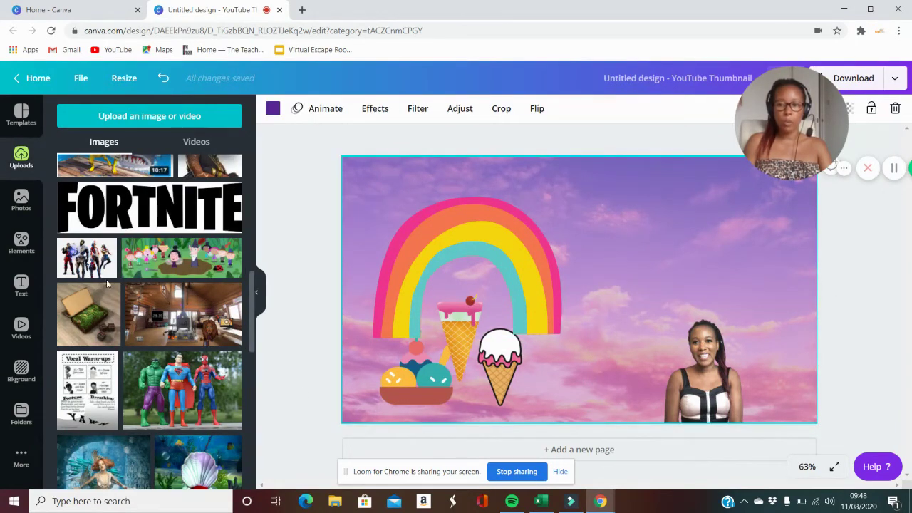
scroll(106, 284, "down", 2)
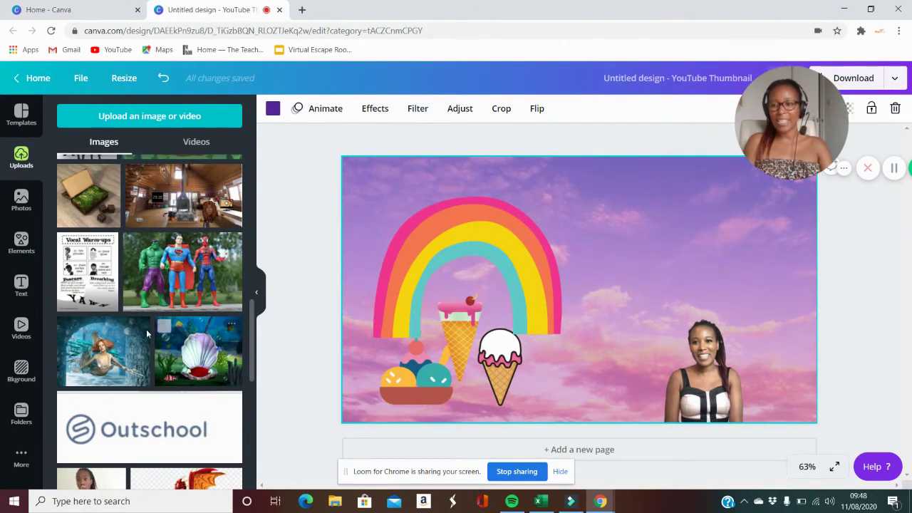
Step: Add an 'Add a heading' text box right of the rainbow and select its placeholder text
left_click(22, 287)
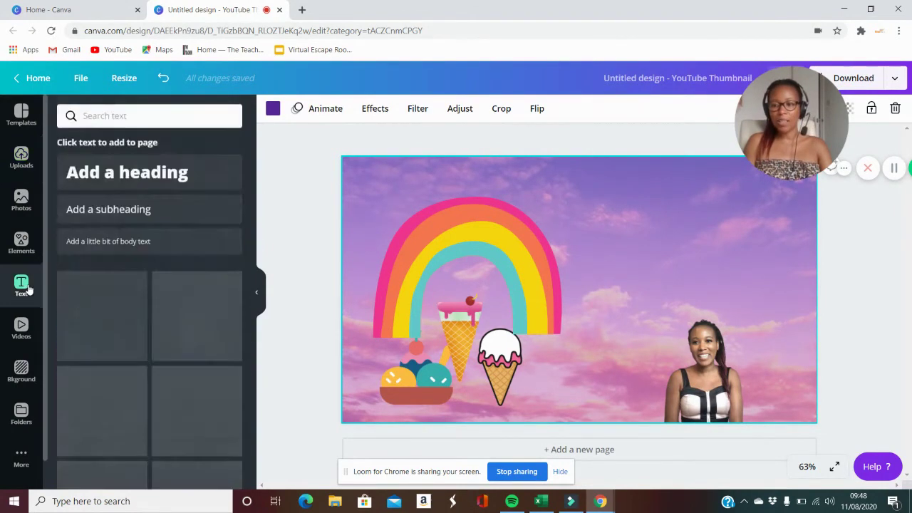
left_click(144, 181)
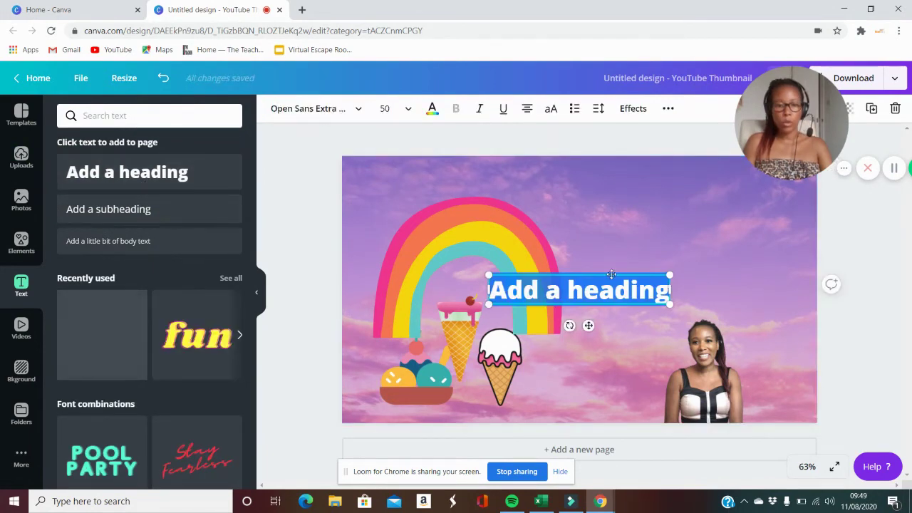
left_click_drag(523, 290, 616, 293)
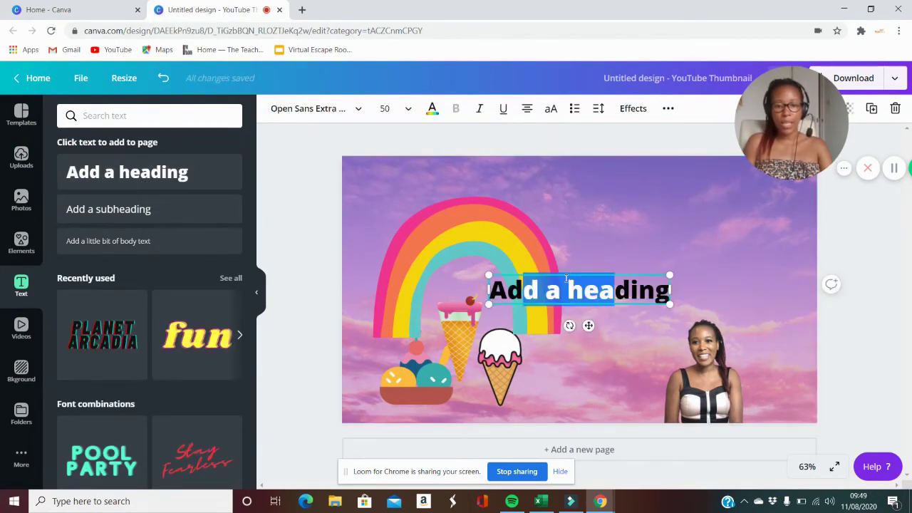
left_click_drag(566, 271, 596, 241)
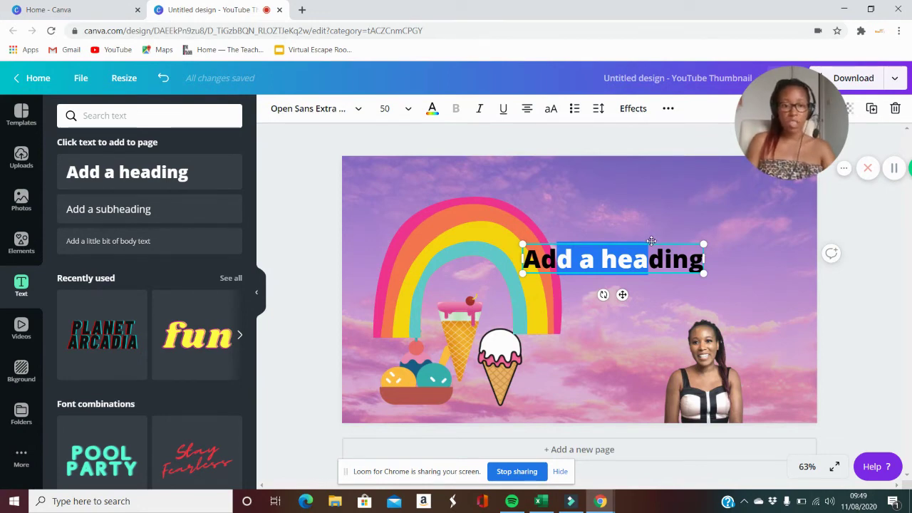
left_click_drag(650, 242, 703, 255)
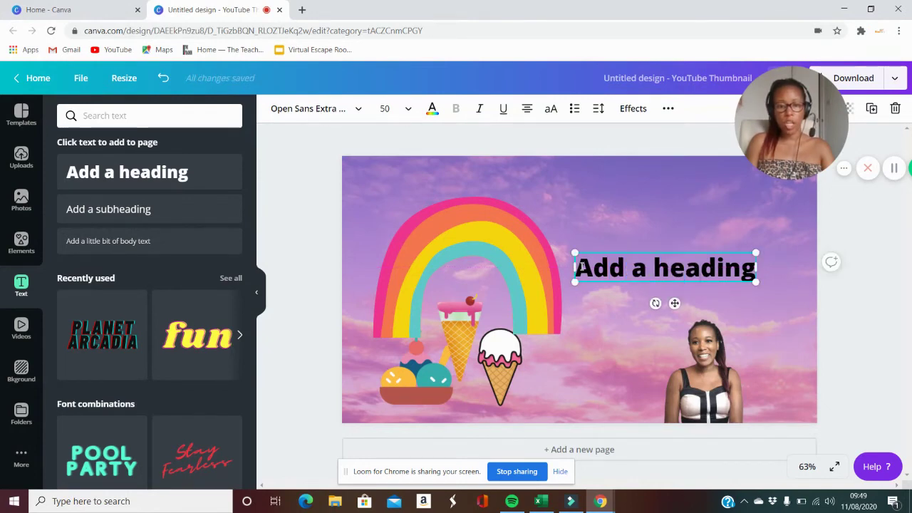
left_click_drag(579, 268, 752, 274)
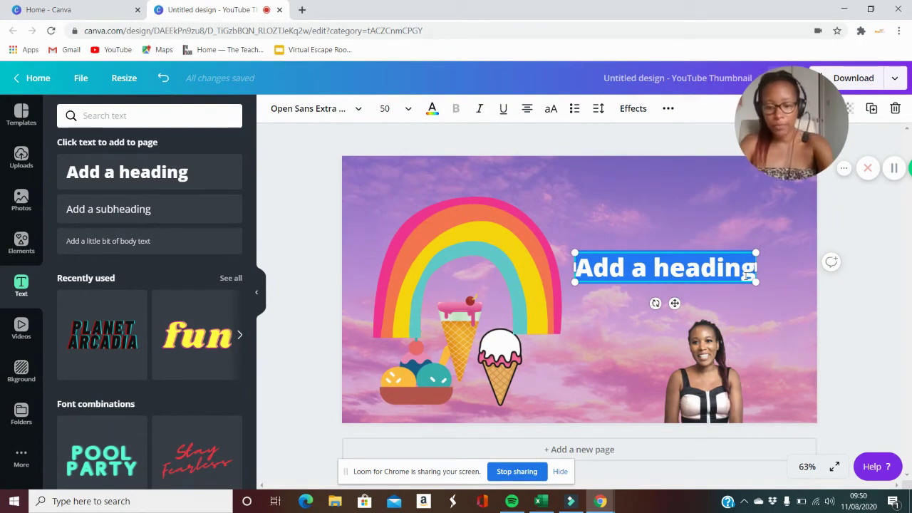
Step: Type 'Ice cream Challenge' as the title in Gagalin font, sized to clear the rainbow
type("Ice c")
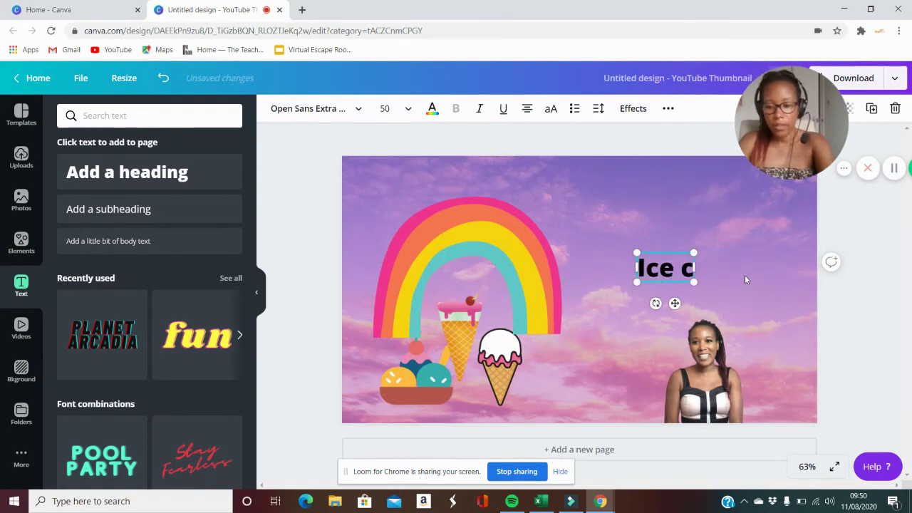
type("ream Ch")
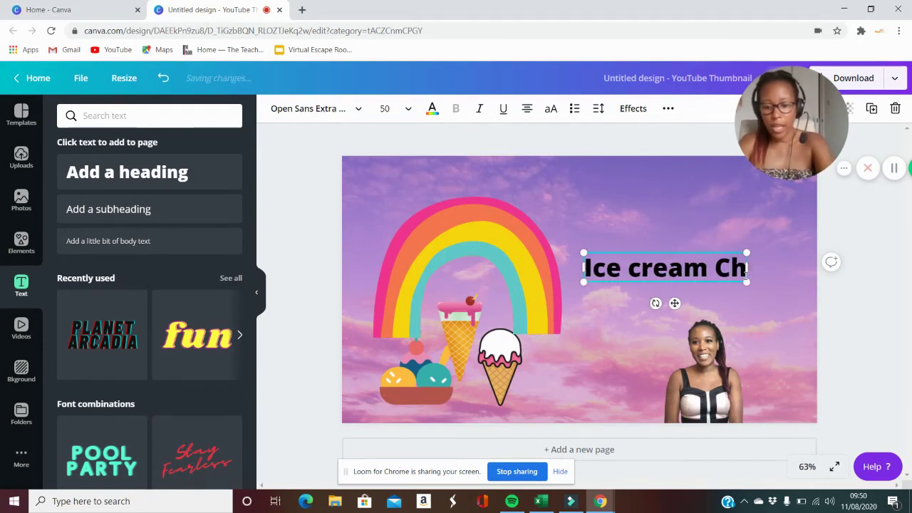
type("allenge")
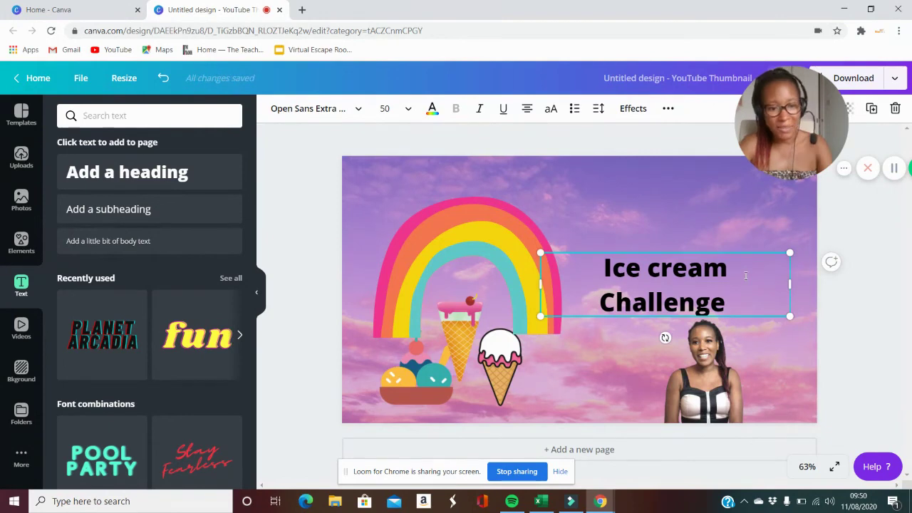
left_click(659, 206)
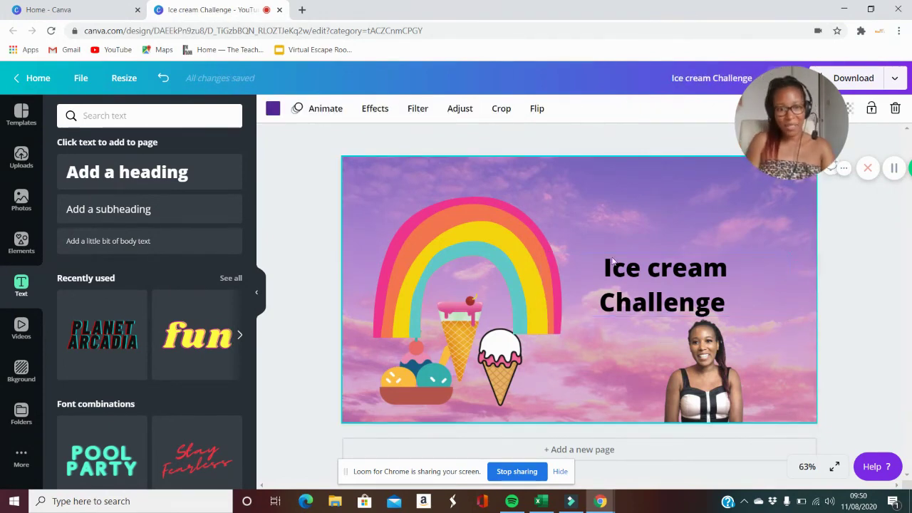
left_click(622, 259)
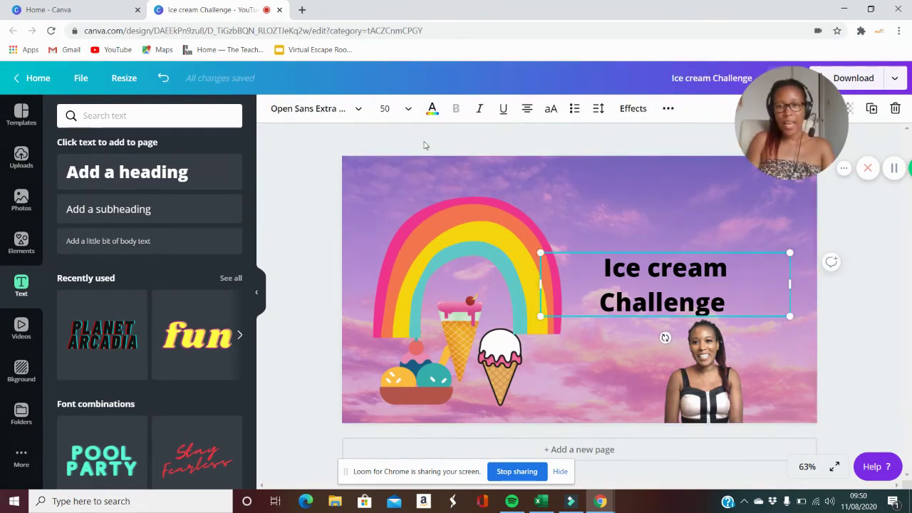
left_click(352, 113)
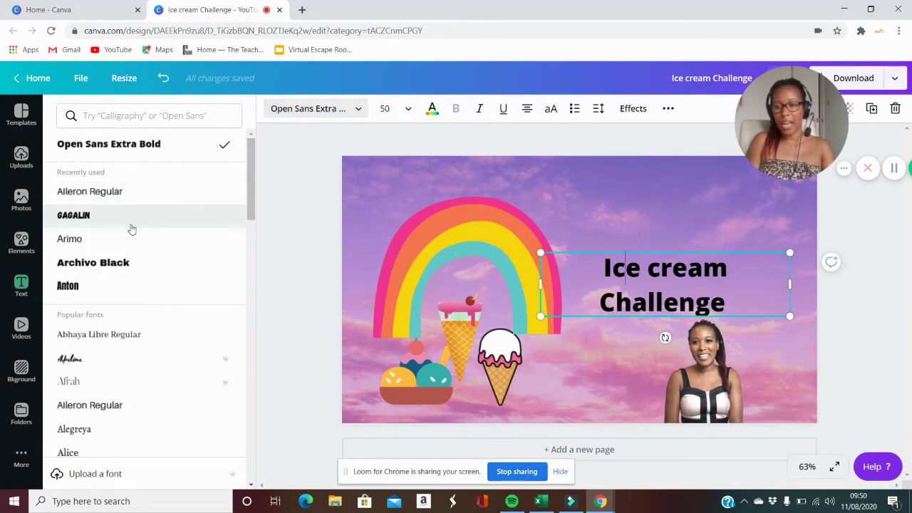
left_click(132, 220)
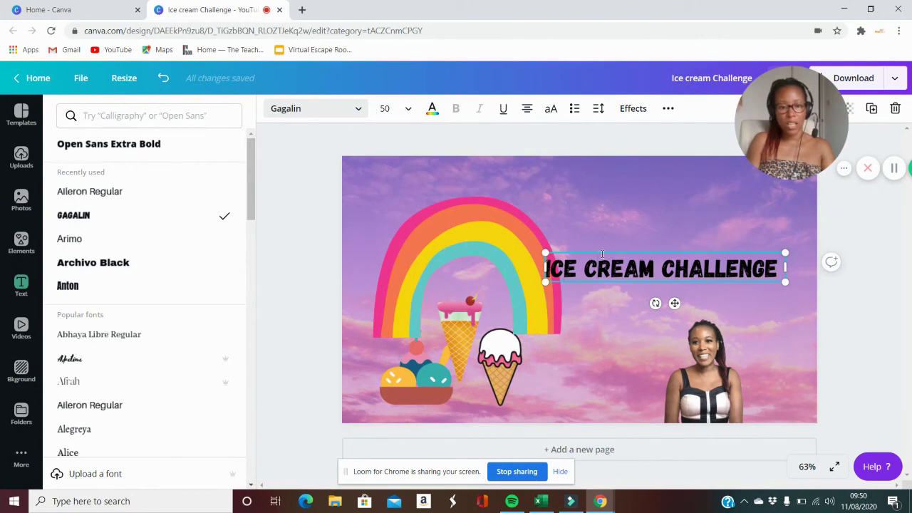
double_click(602, 254)
left_click(562, 267)
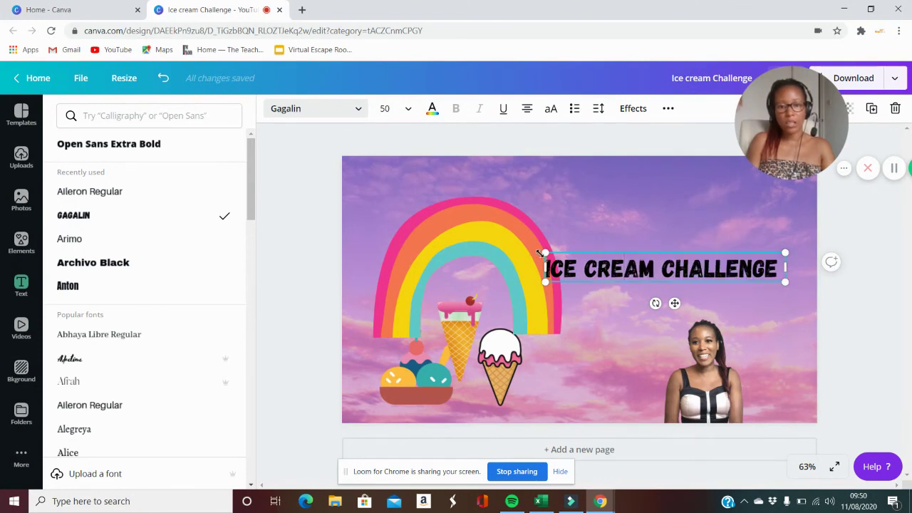
left_click_drag(544, 253, 562, 254)
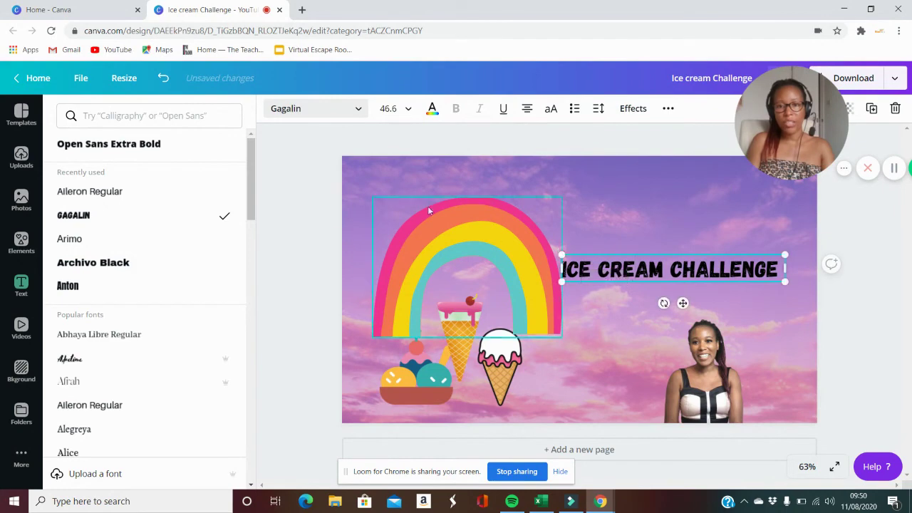
Step: Keep the title text black after trying yellow and pink, and nudge the photo left
left_click(432, 114)
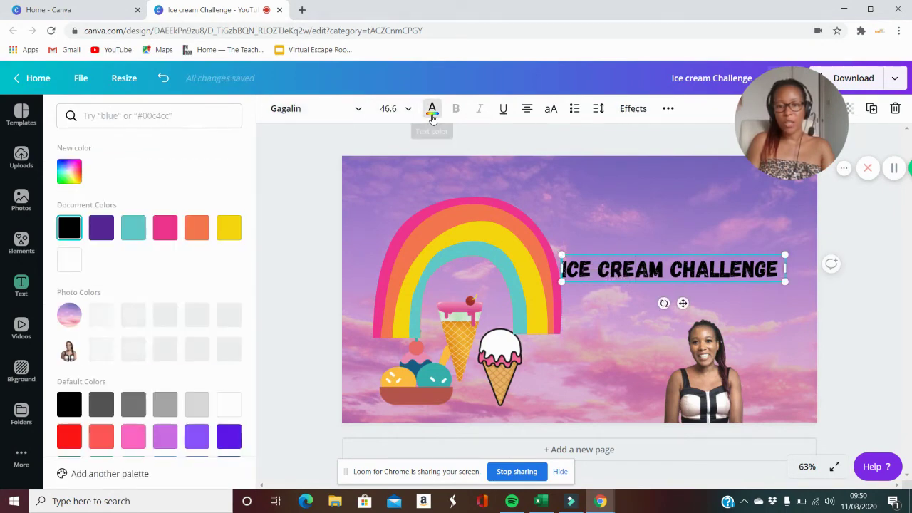
left_click(227, 234)
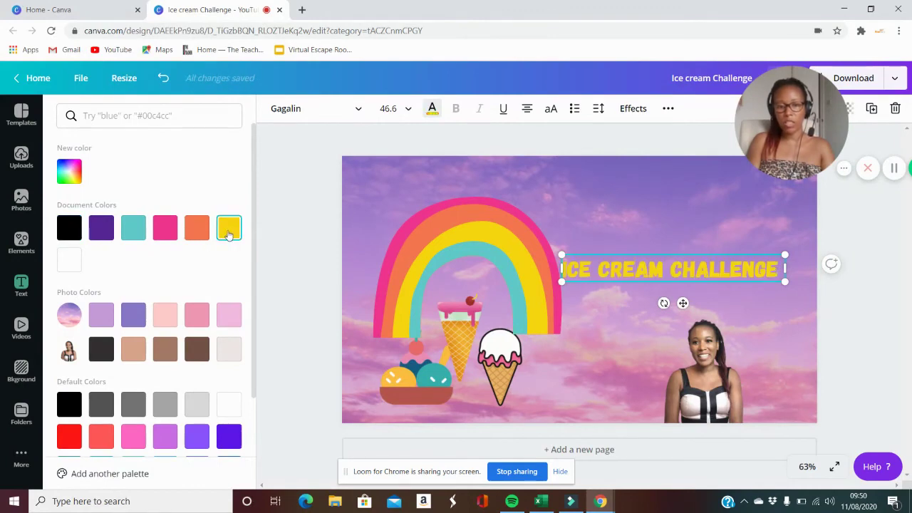
left_click(164, 229)
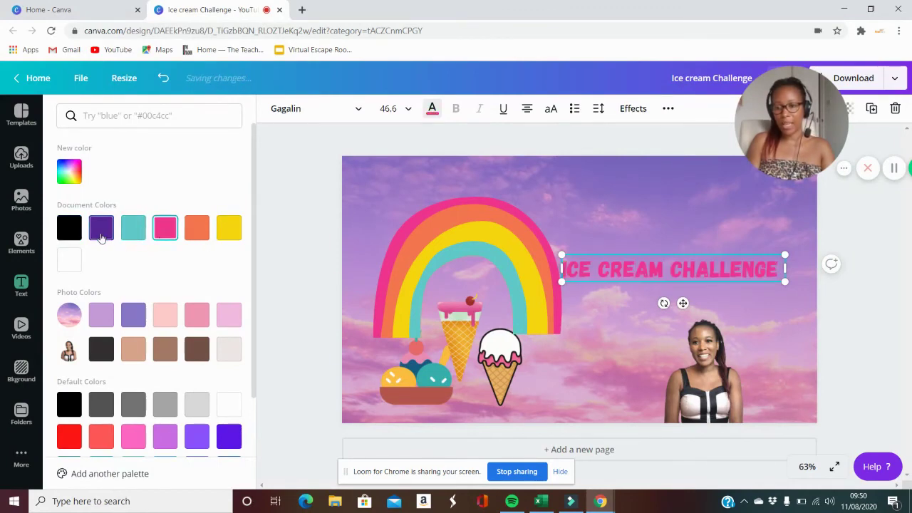
left_click(66, 235)
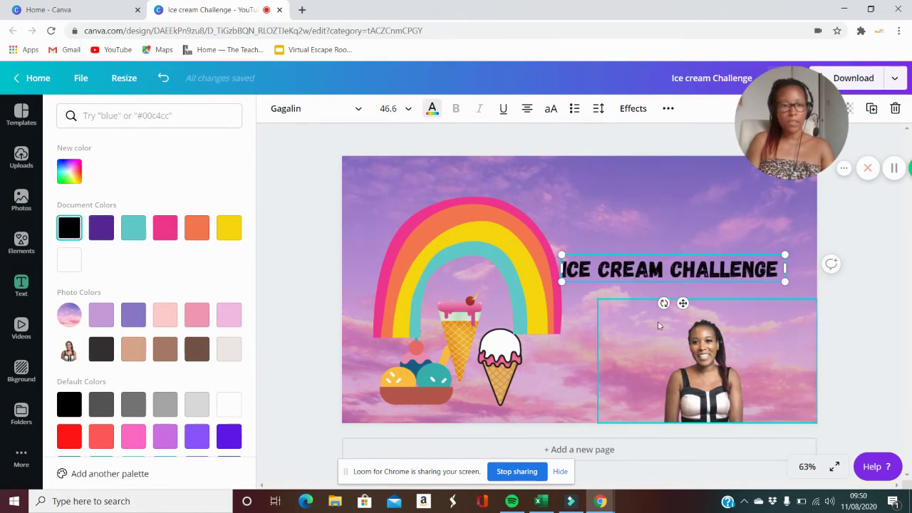
left_click_drag(683, 383, 675, 383)
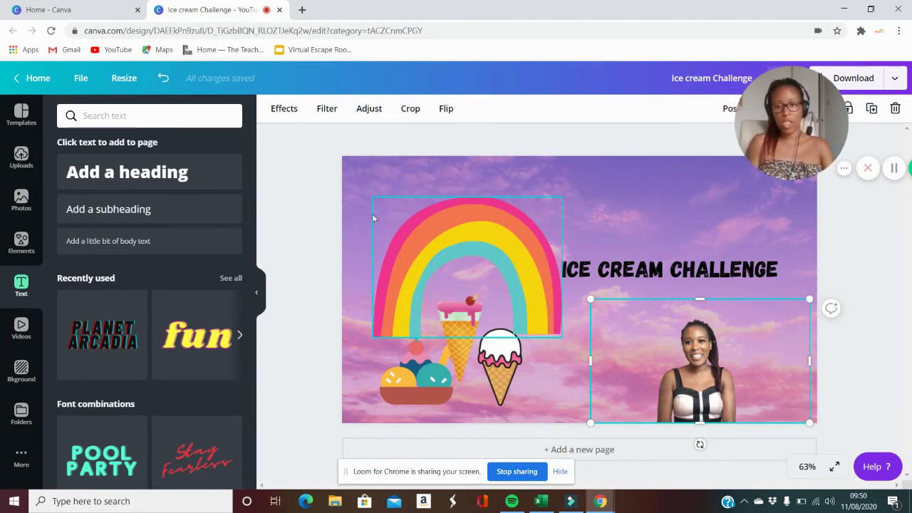
left_click(368, 111)
left_click(307, 189)
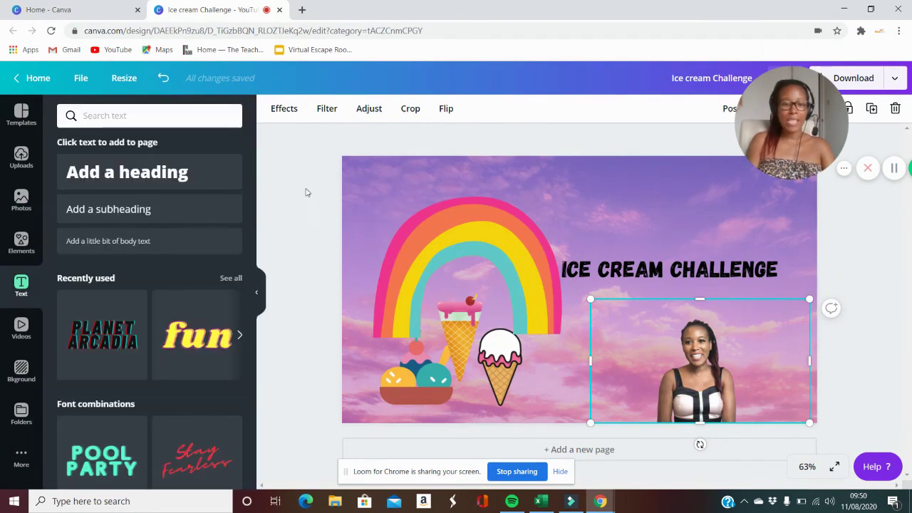